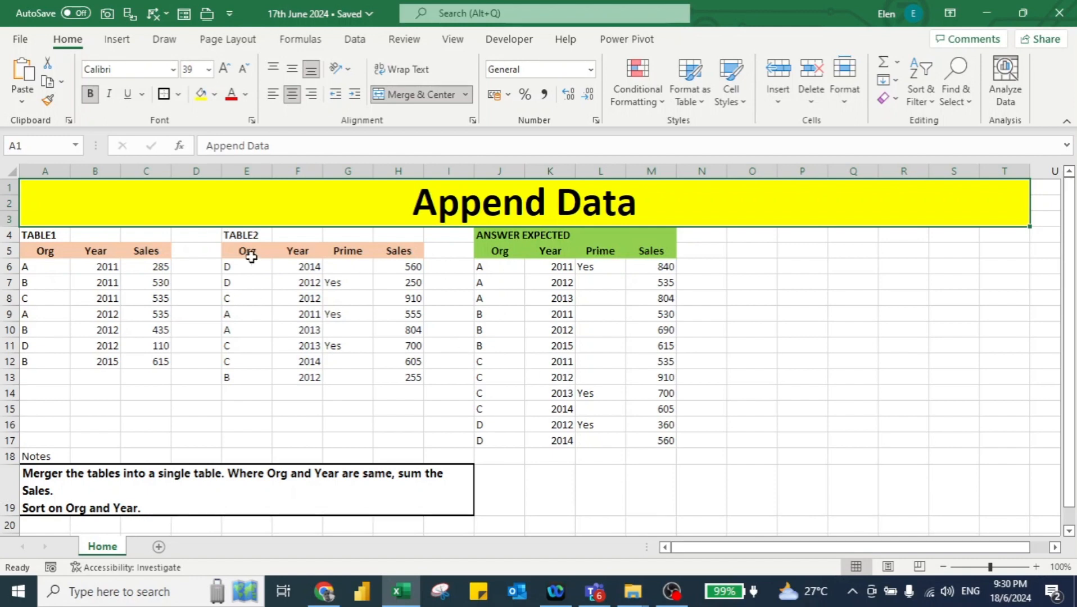
Step: Compare the Org A, Year 2011 rows in TABLE1 and TABLE2 and check their combined Sales against the expected answer
click(99, 266)
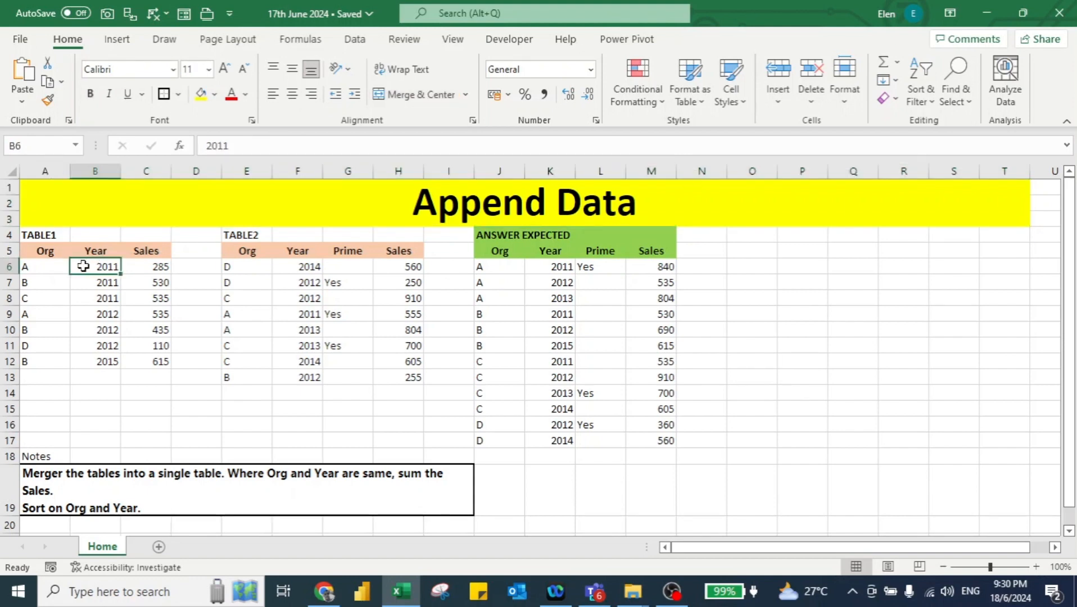
click(49, 266)
click(102, 268)
click(147, 268)
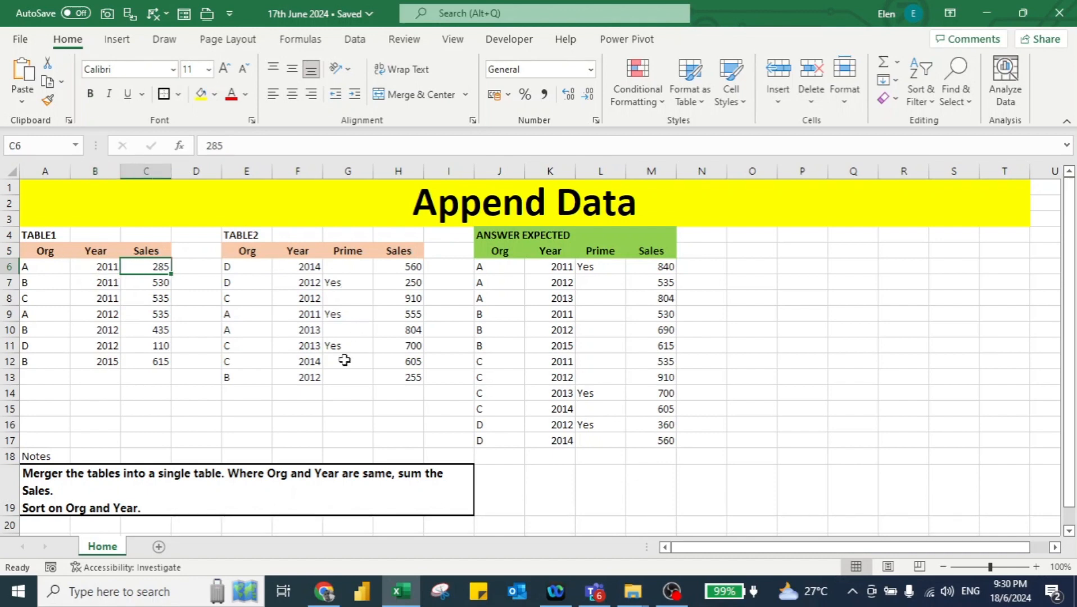
click(243, 310)
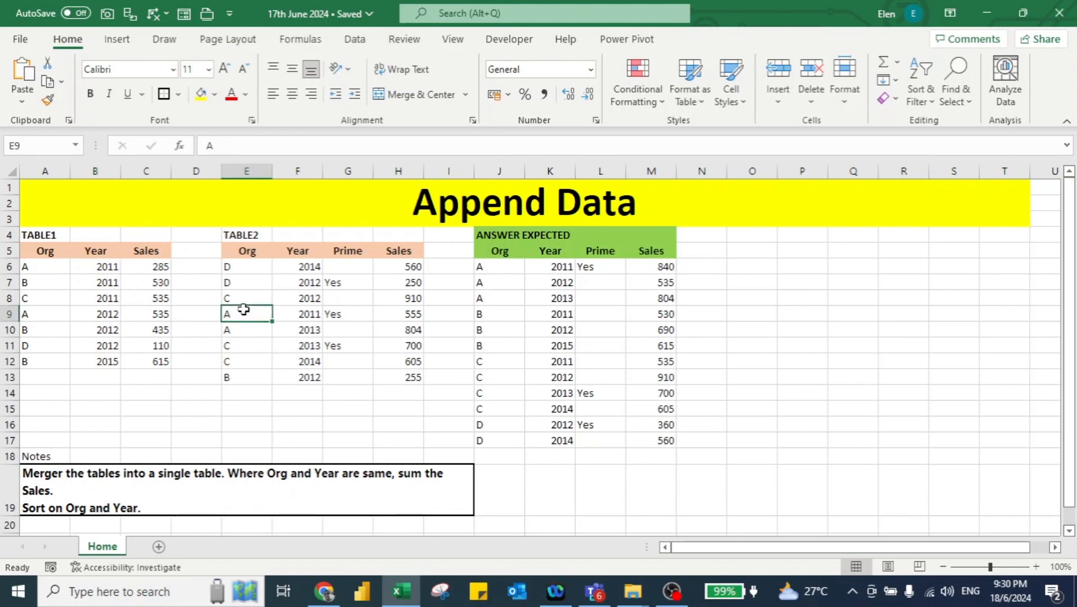
click(300, 315)
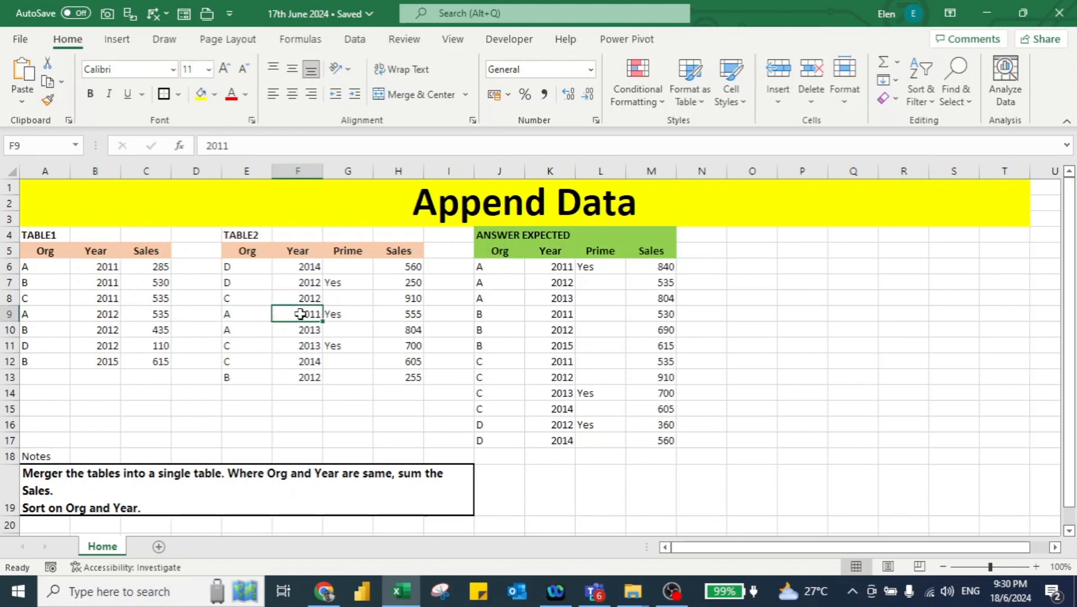
click(401, 317)
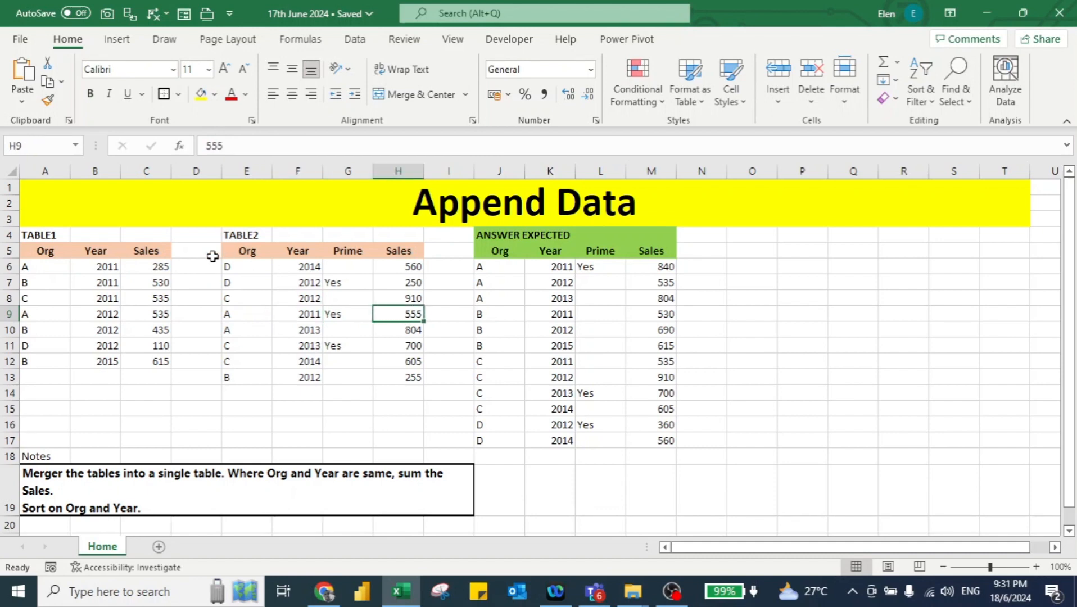
ctrl+click(156, 267)
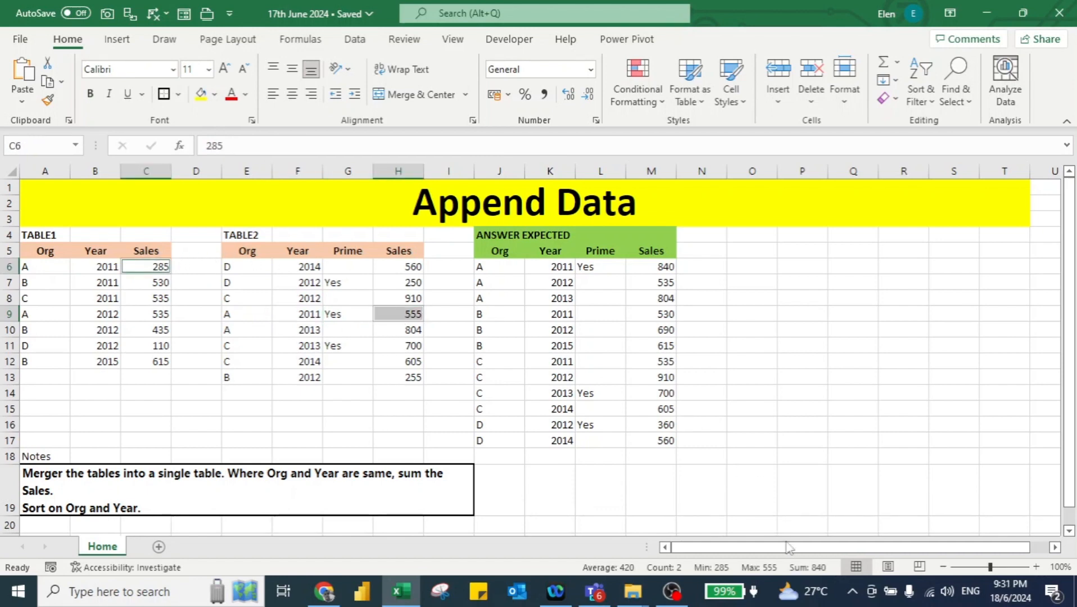
click(617, 298)
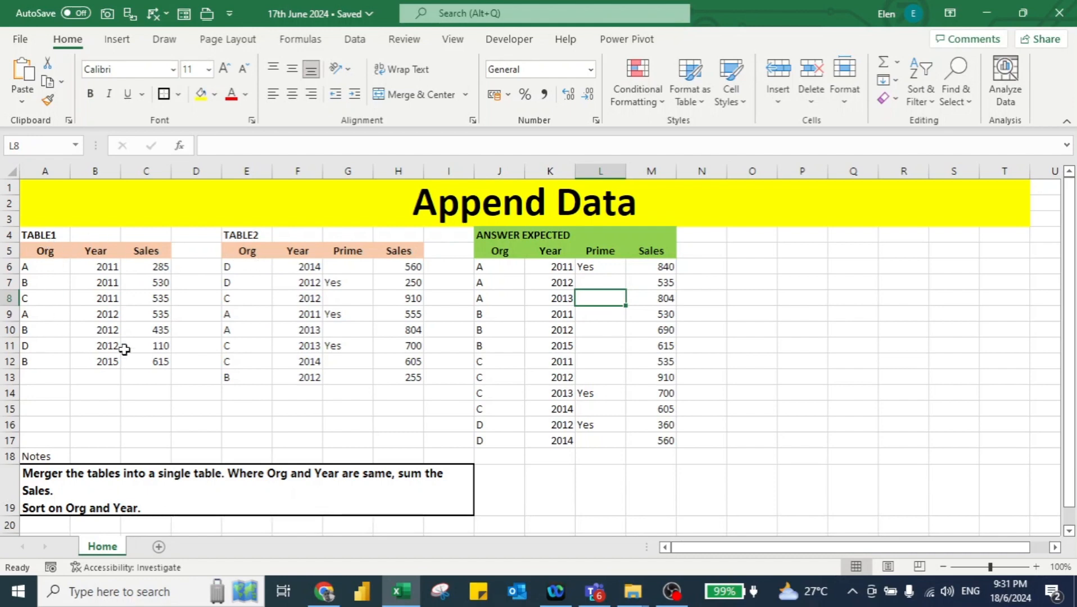
Step: Convert the TABLE1 range A5:C12 to a table with headers and load it into Power Query
click(39, 247)
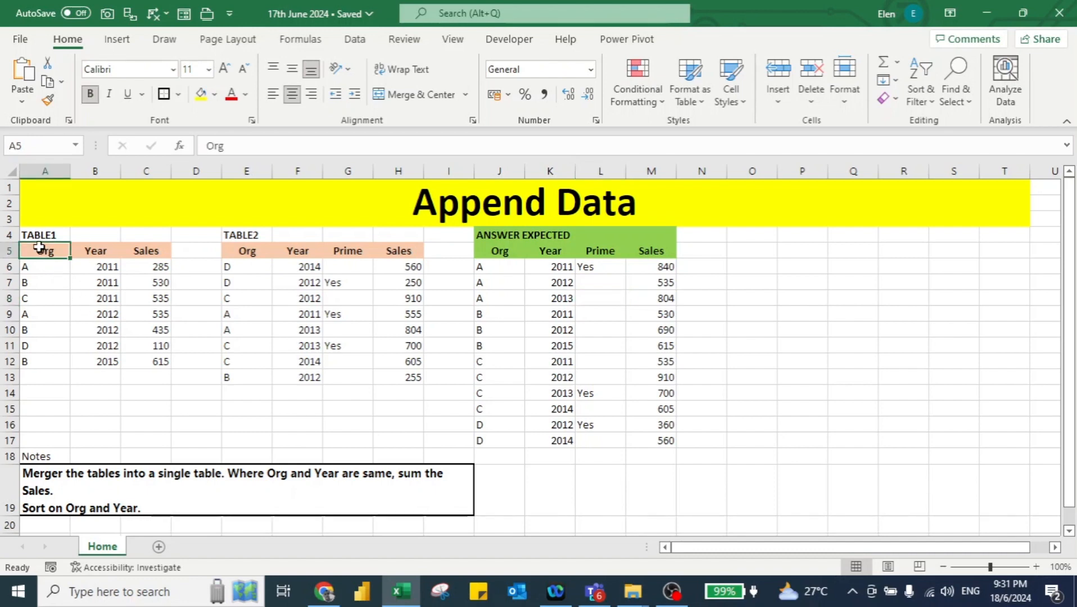
key(ctrl+shift+Down)
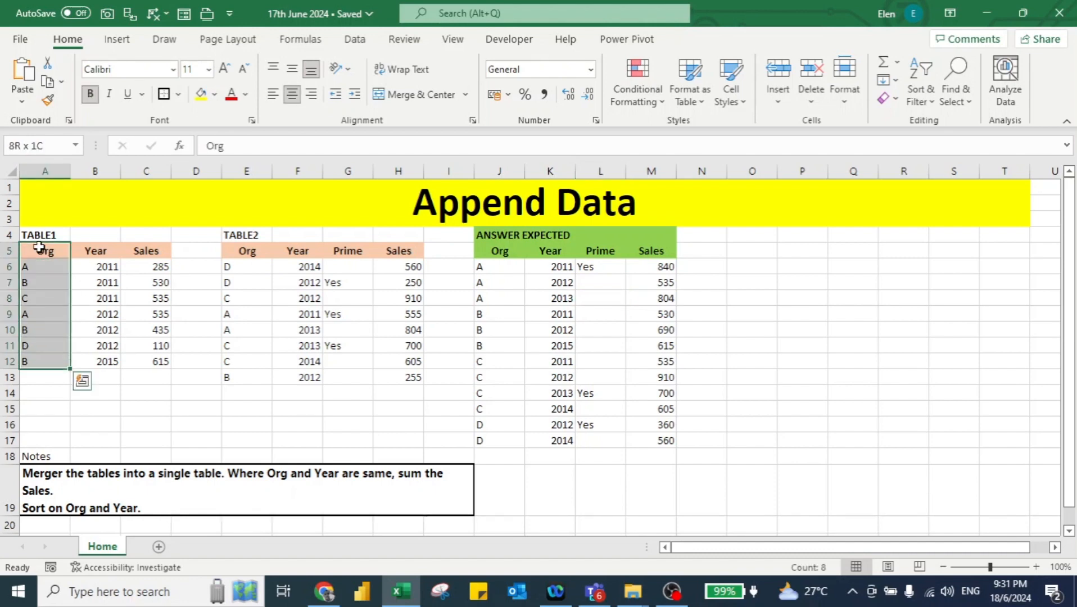
key(ctrl+shift+Right)
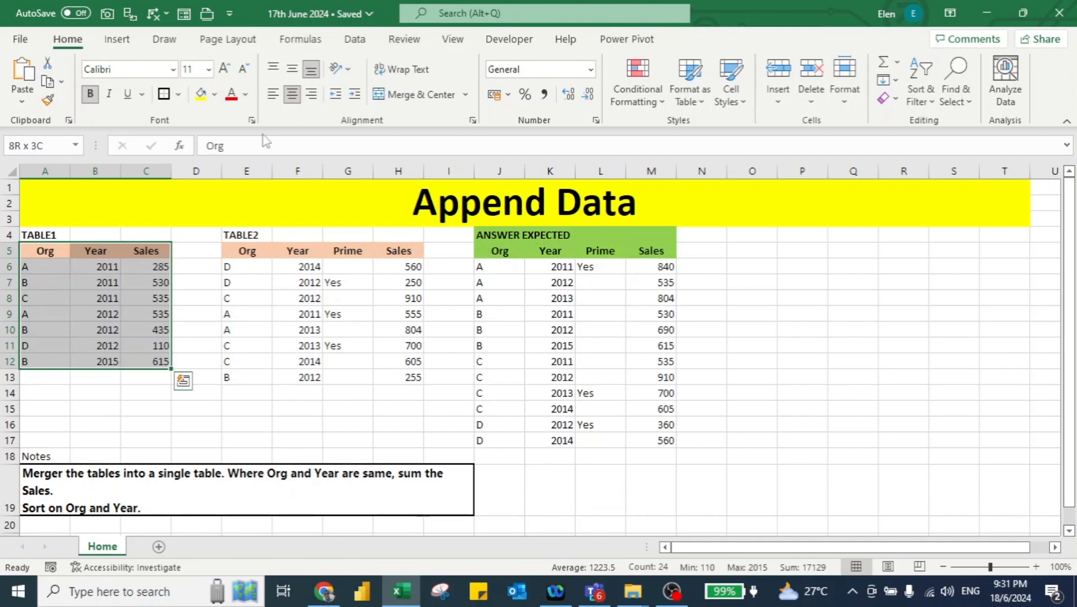
click(356, 42)
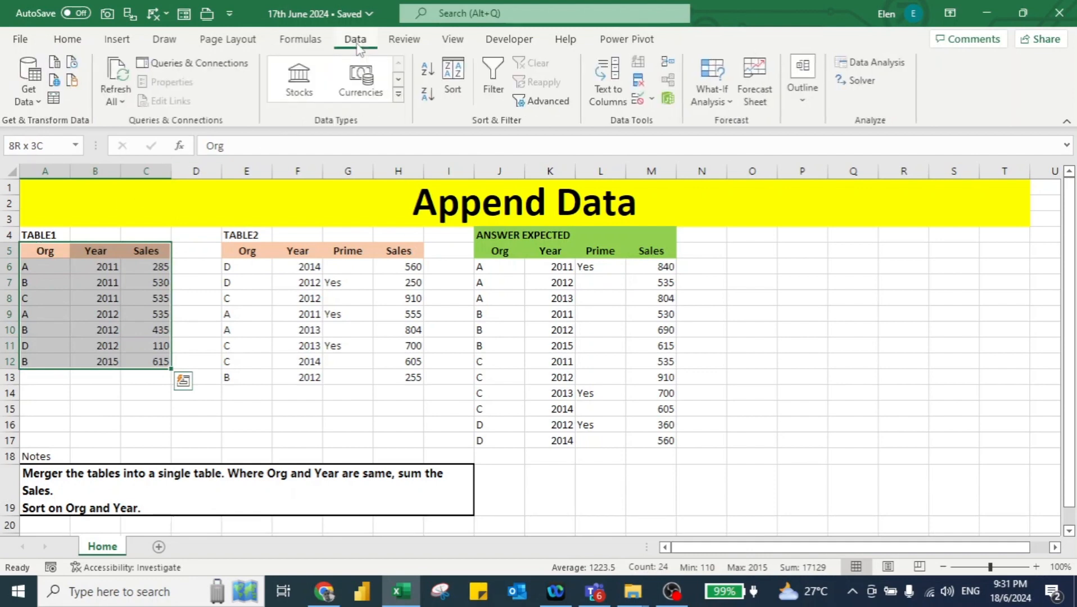
click(53, 100)
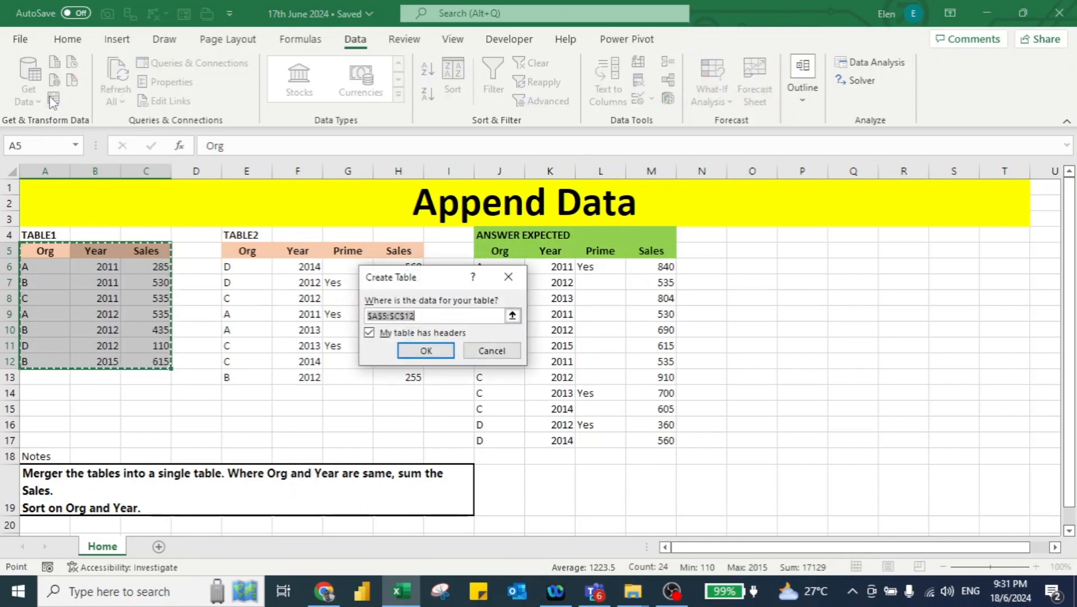
click(416, 351)
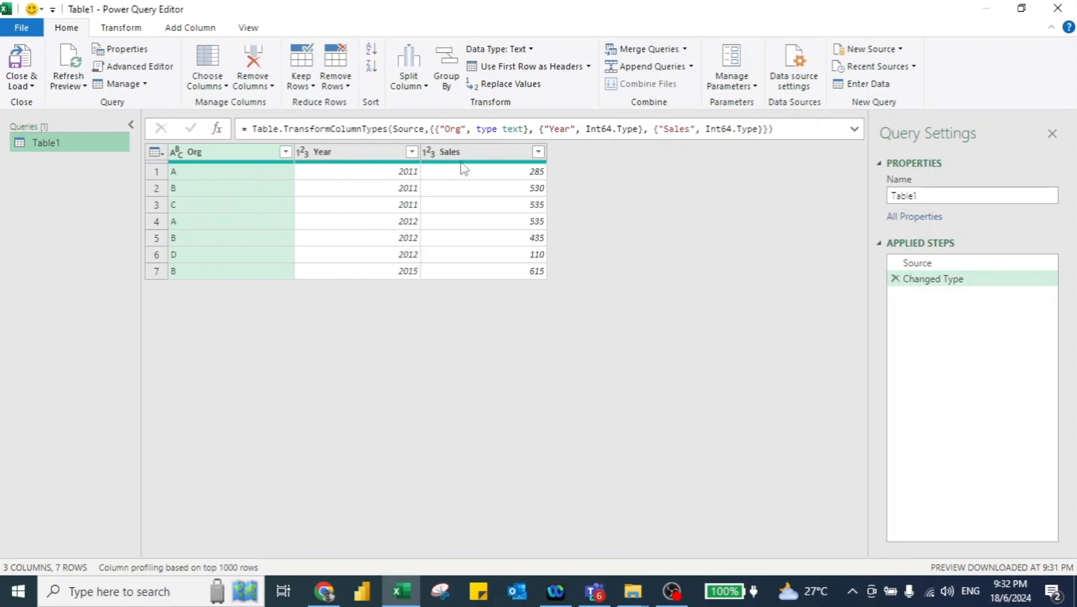
Step: Load the Table1 query back to the workbook as a connection only and widen the queries pane
click(22, 85)
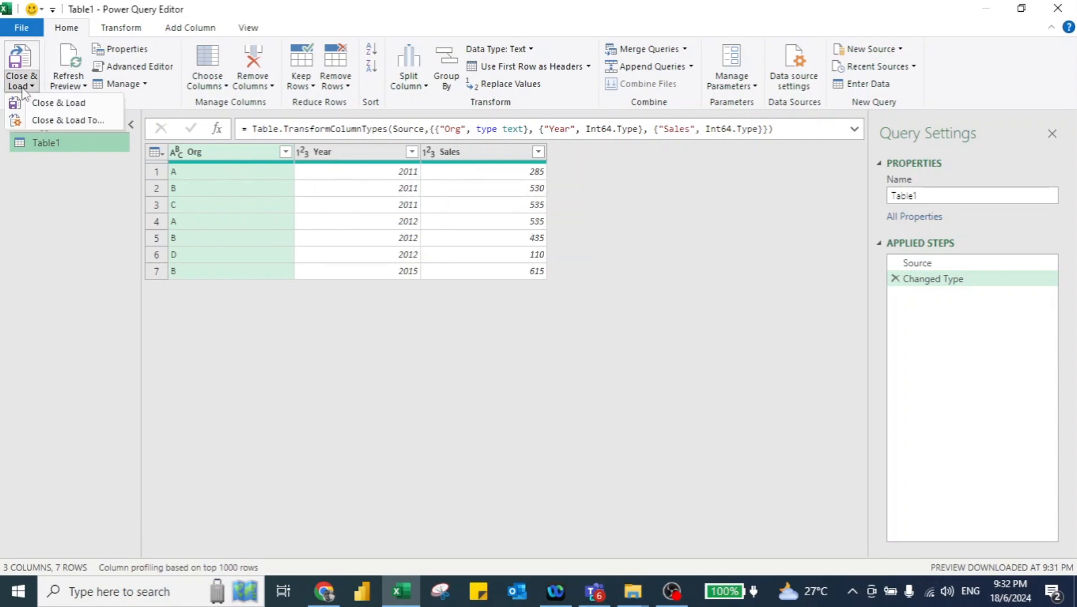
click(61, 121)
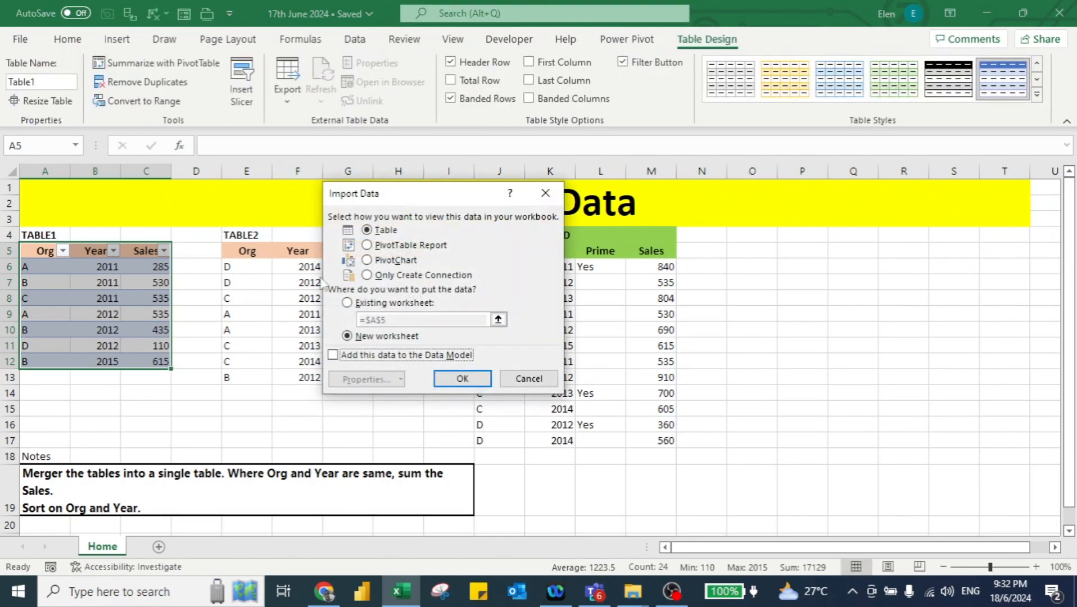
click(367, 275)
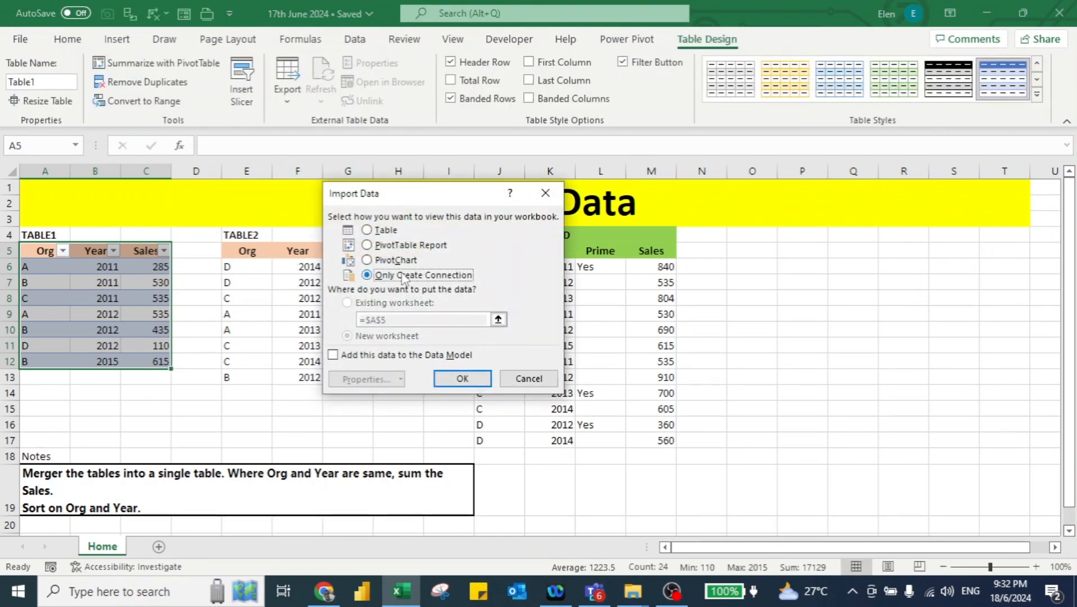
click(462, 379)
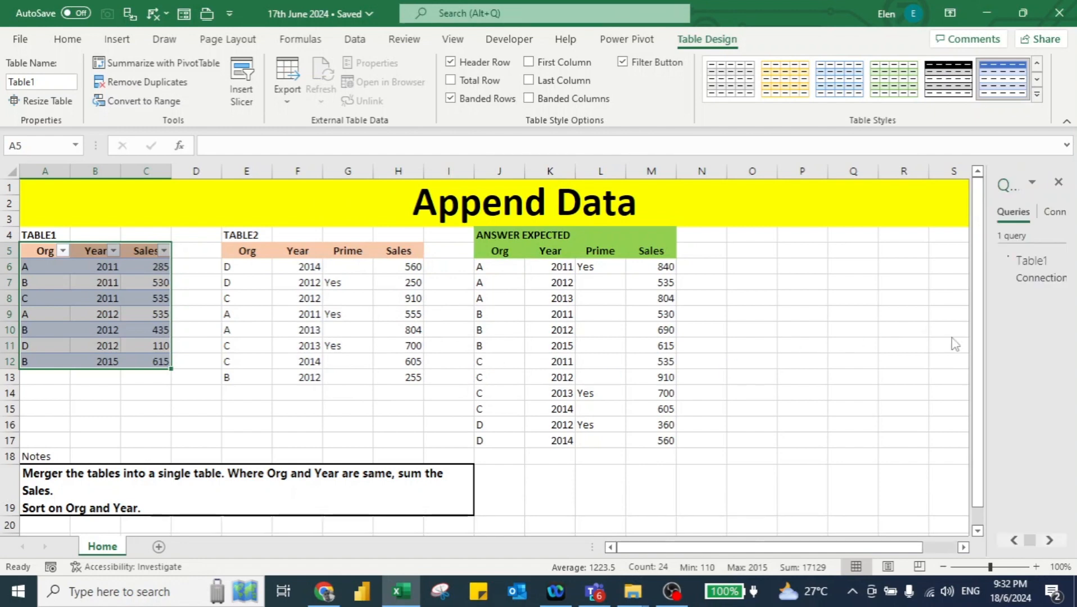
drag(987, 337, 914, 333)
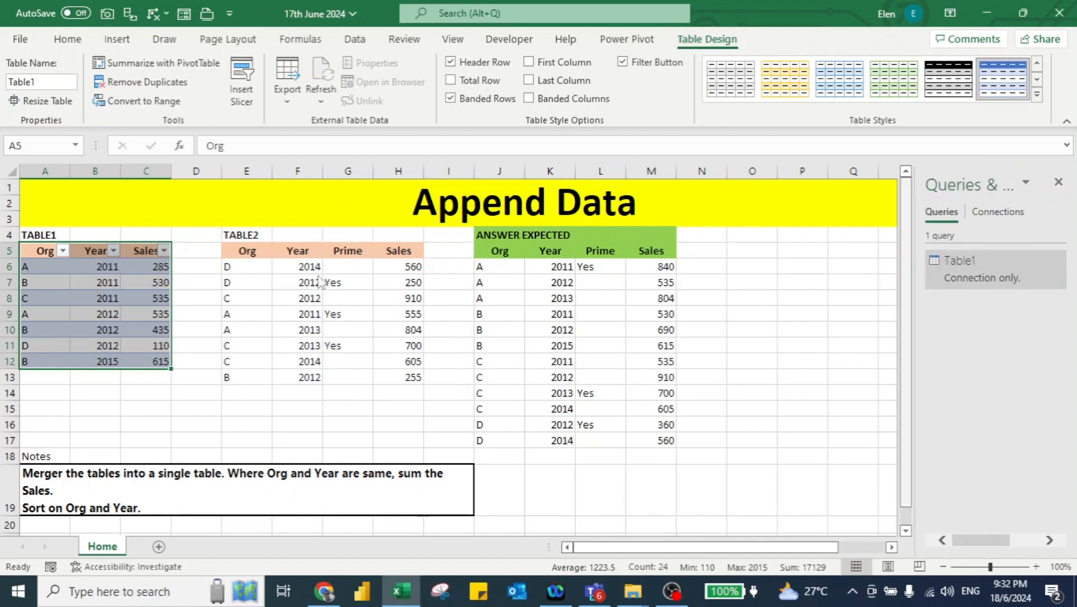
Step: Convert the TABLE2 range E5:H13 to a table with headers and load it into Power Query
click(256, 264)
key(Up)
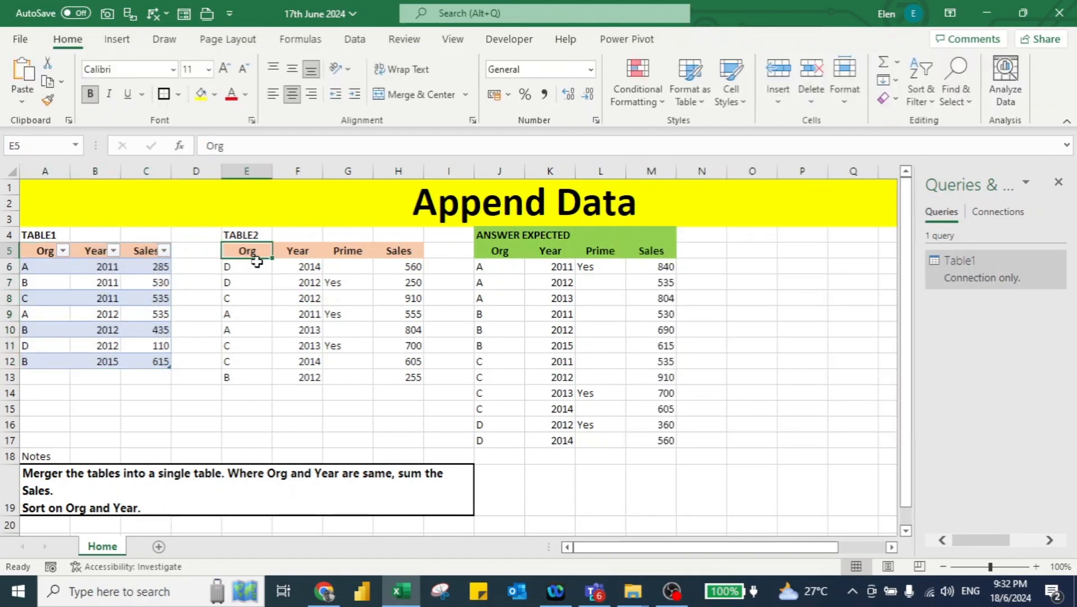
key(ctrl+shift+Down)
key(ctrl+shift+Right)
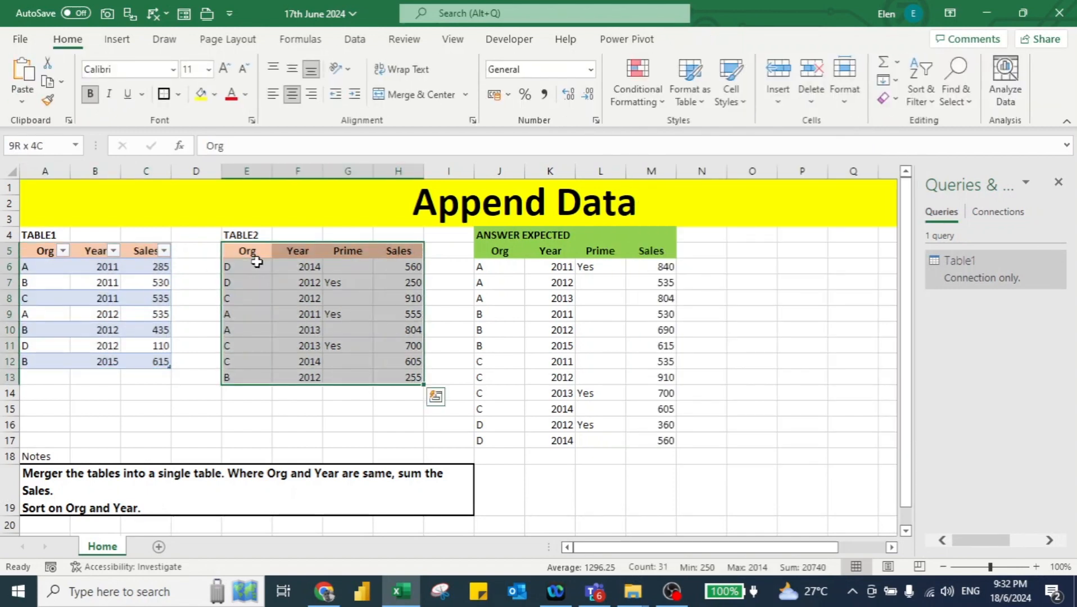
click(355, 40)
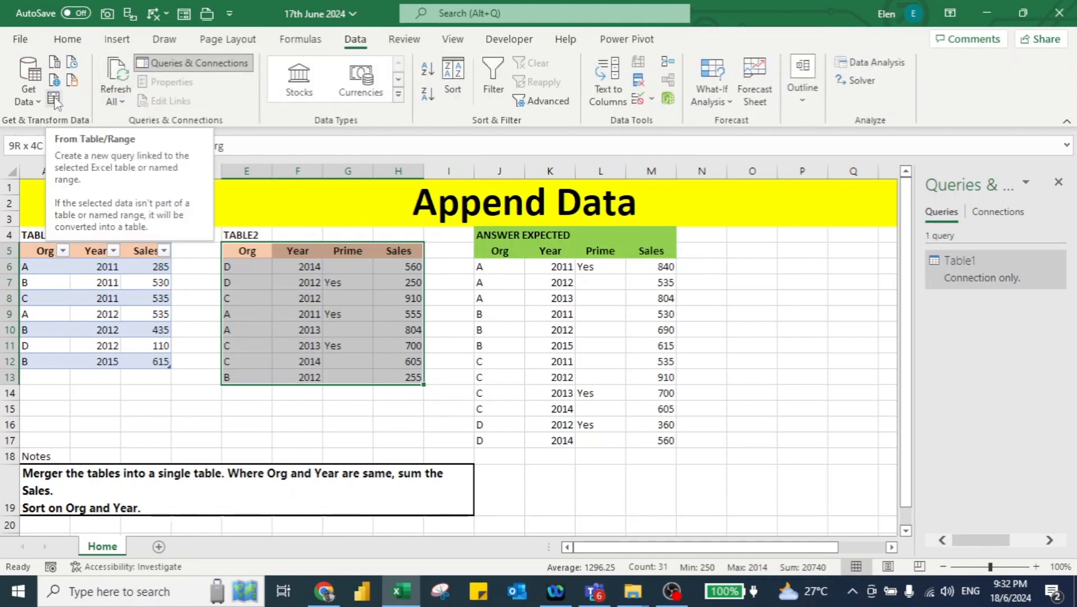
click(55, 100)
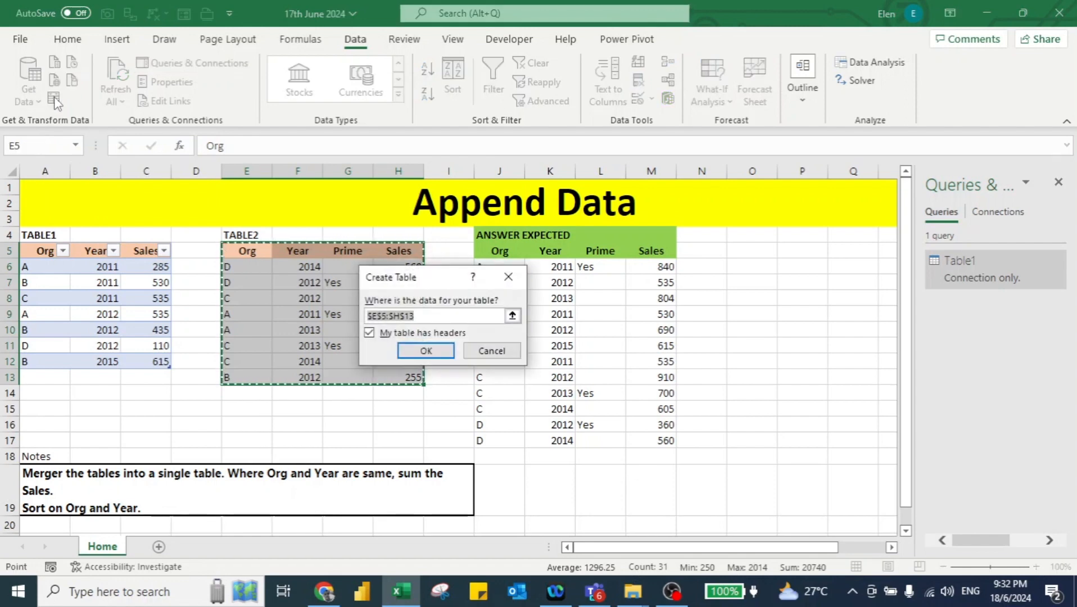
click(426, 351)
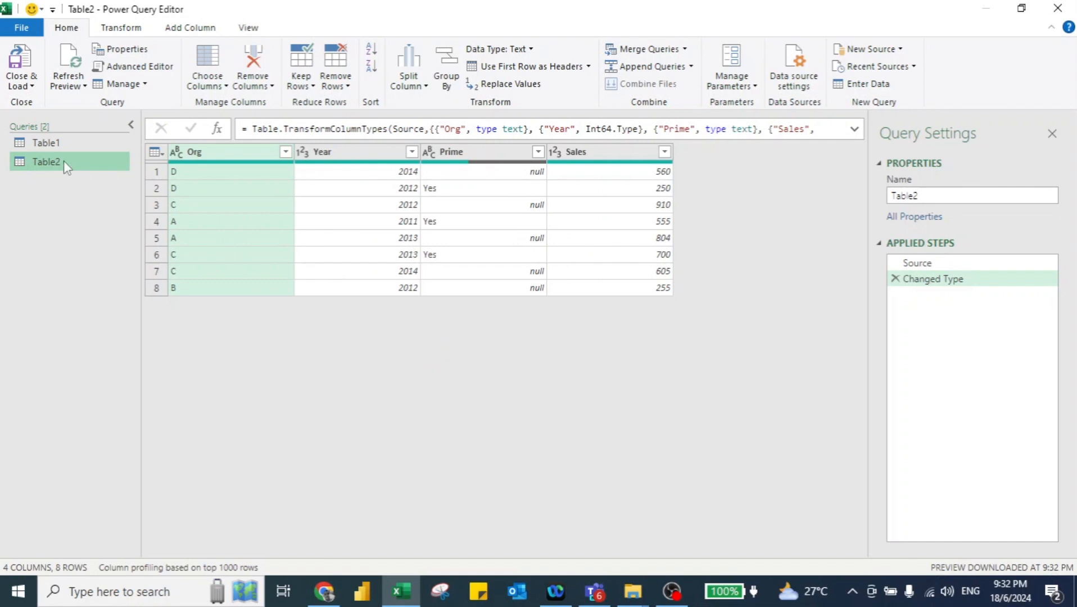
Step: Append the two queries as a new query, with Table2 as the first table and Table1 as the second
click(692, 67)
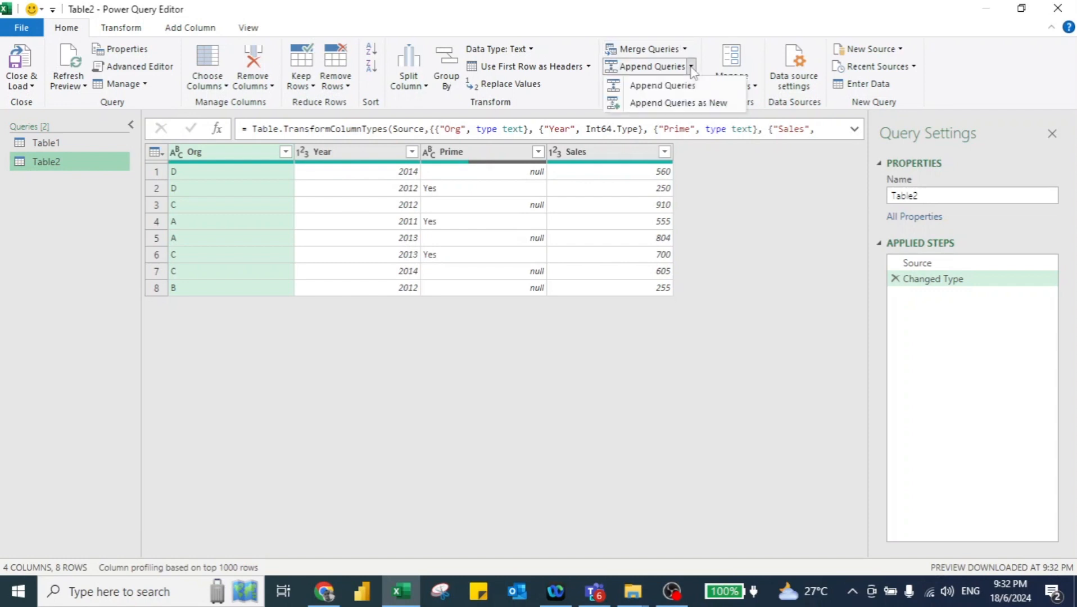
click(668, 103)
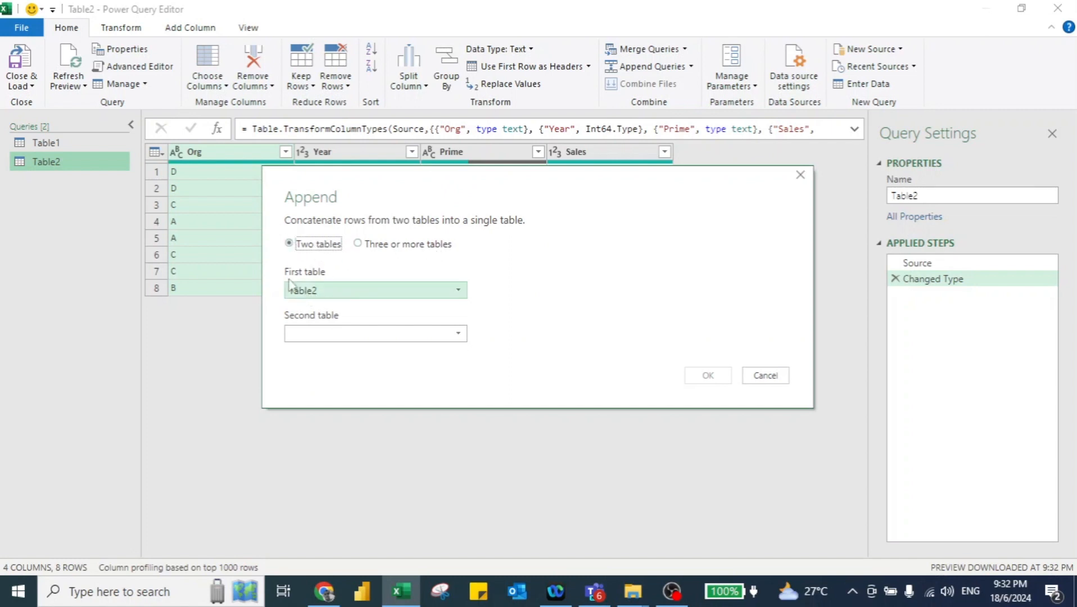
click(365, 332)
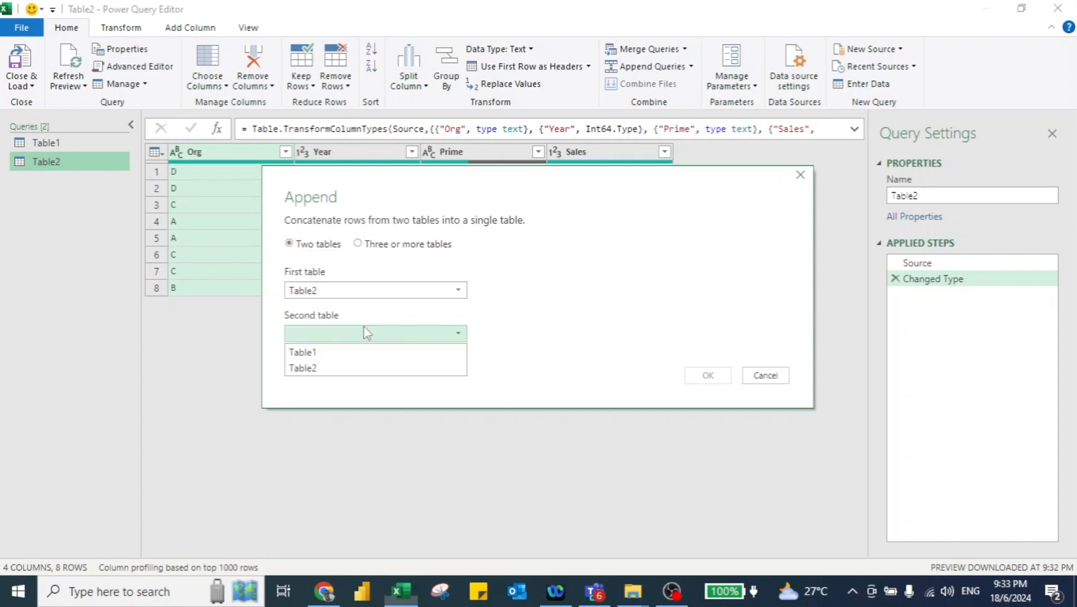
click(331, 353)
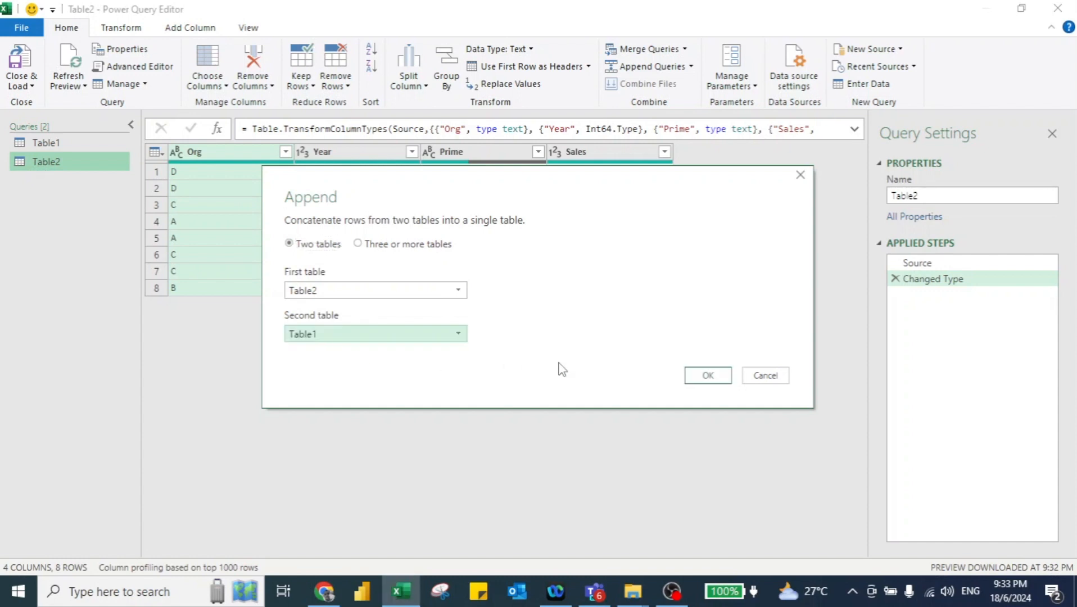
click(706, 375)
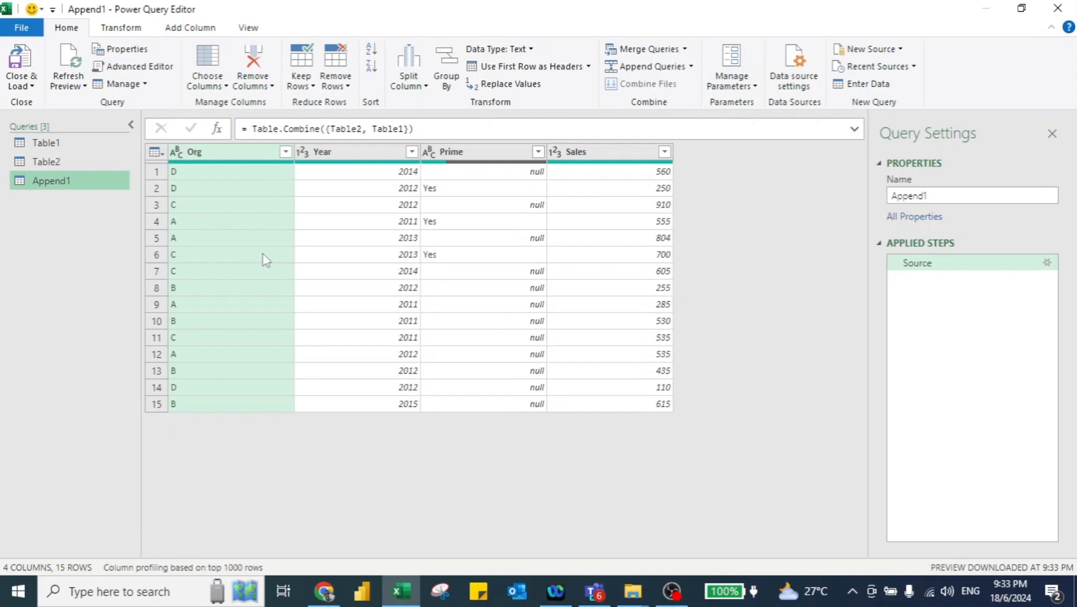
Step: Sort the appended query by Org ascending, then by Year ascending
click(285, 152)
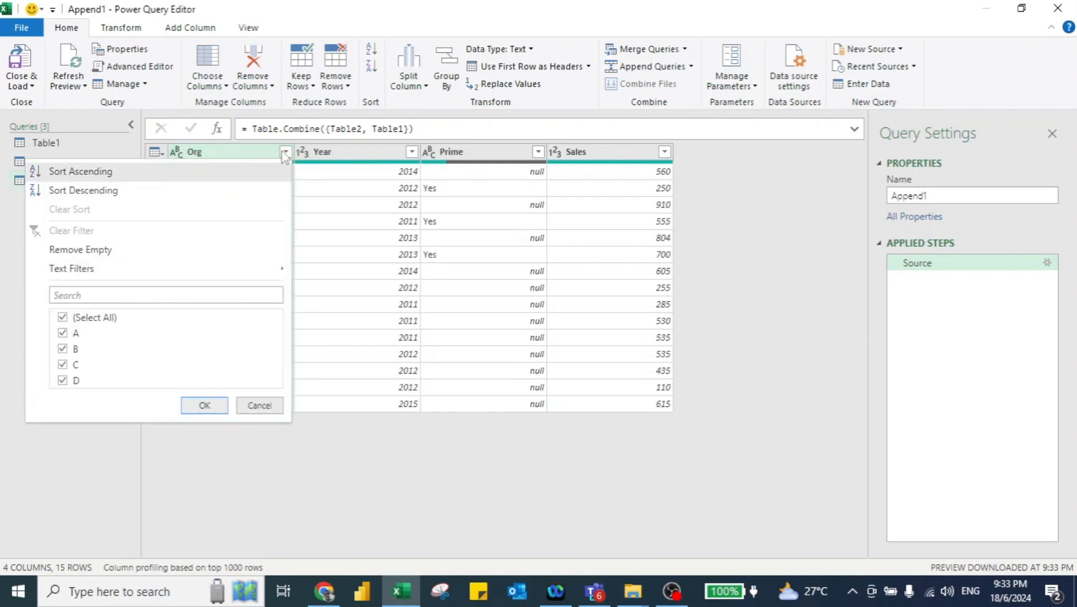
click(197, 180)
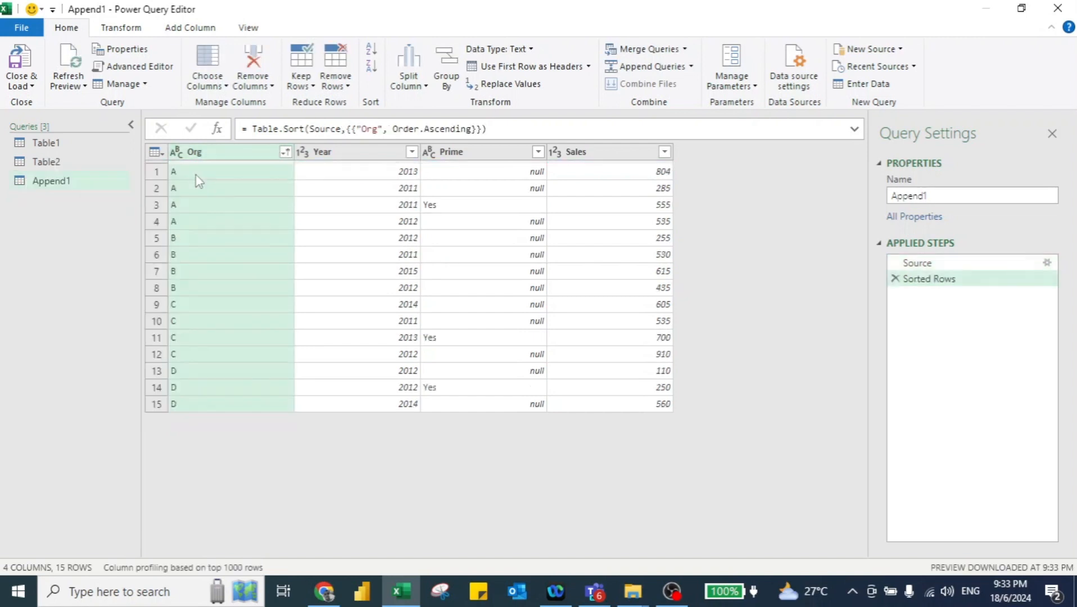
click(411, 152)
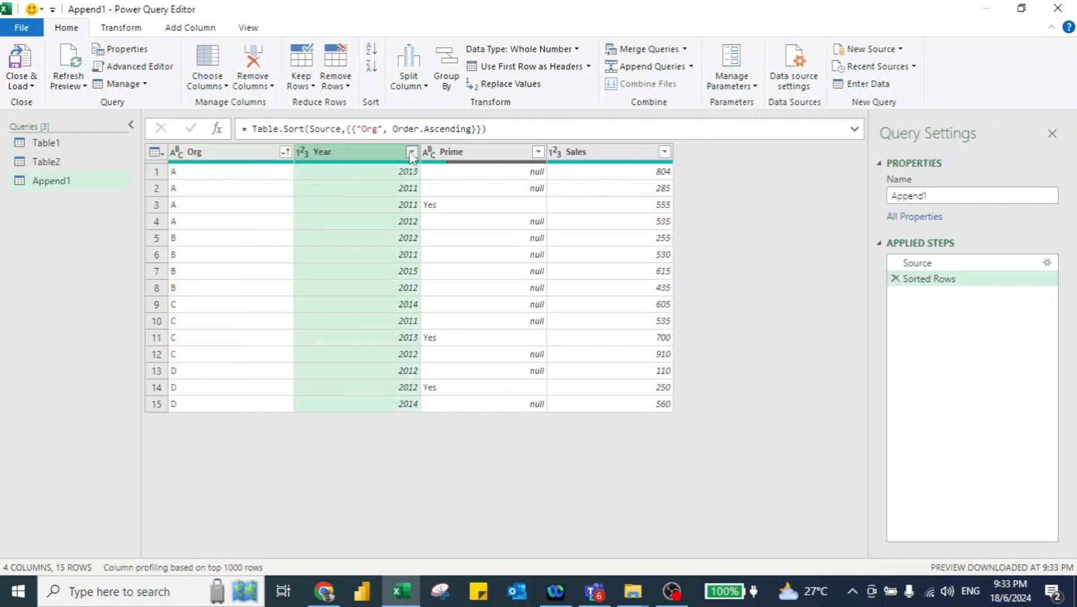
click(253, 175)
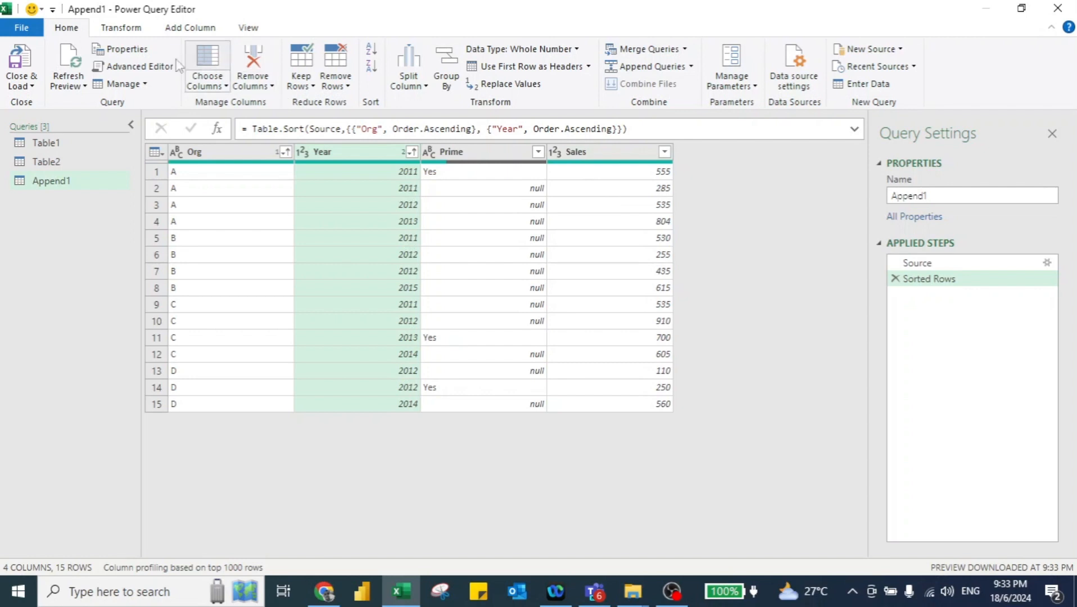
Step: Start an advanced Group By on the appended query with Org and Year as the grouping columns
click(118, 29)
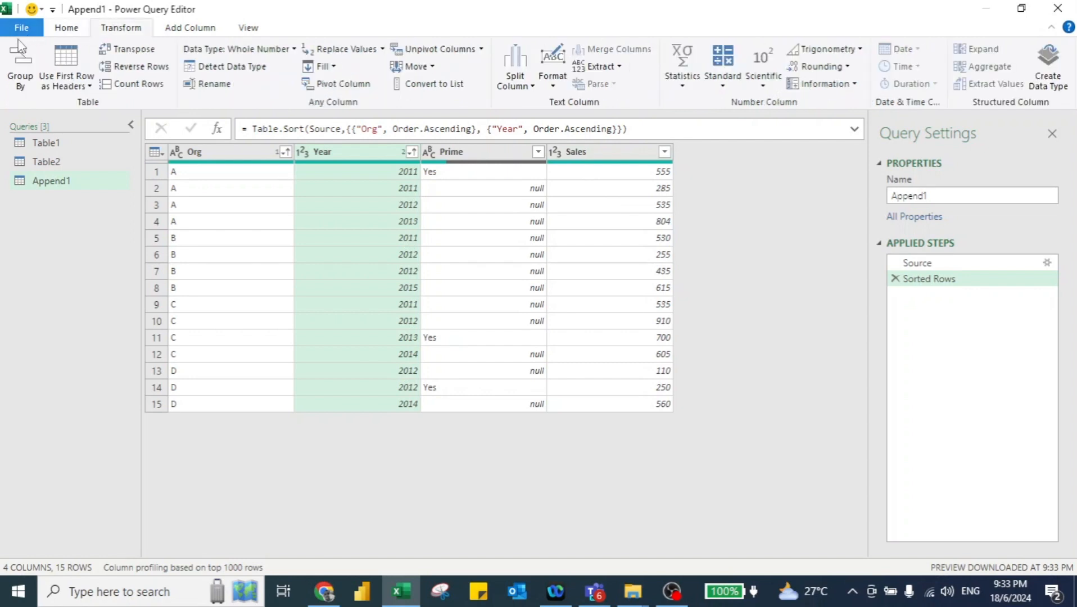
click(13, 61)
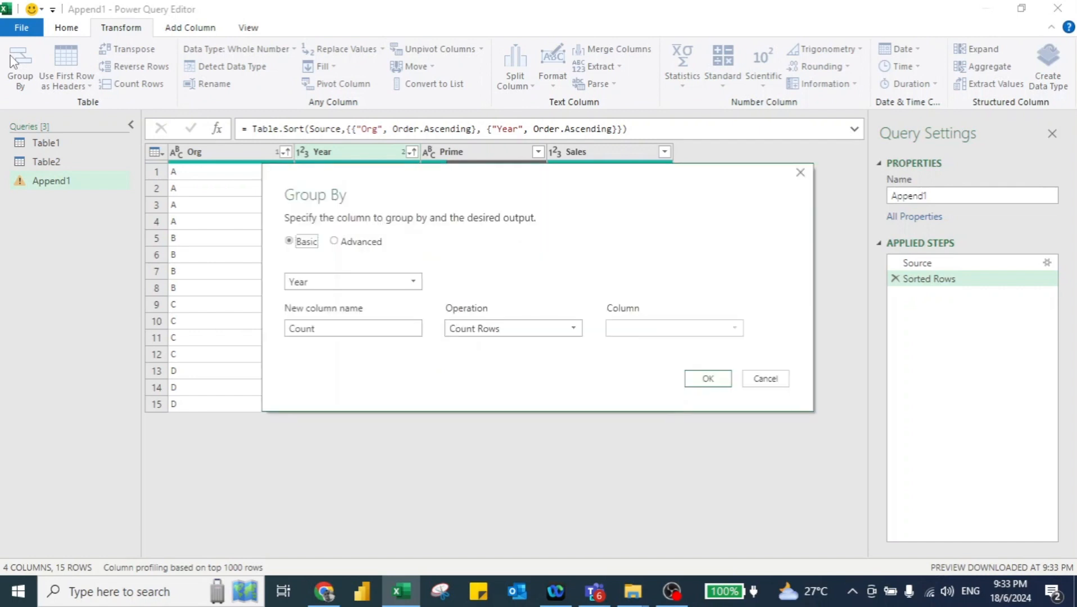
click(357, 243)
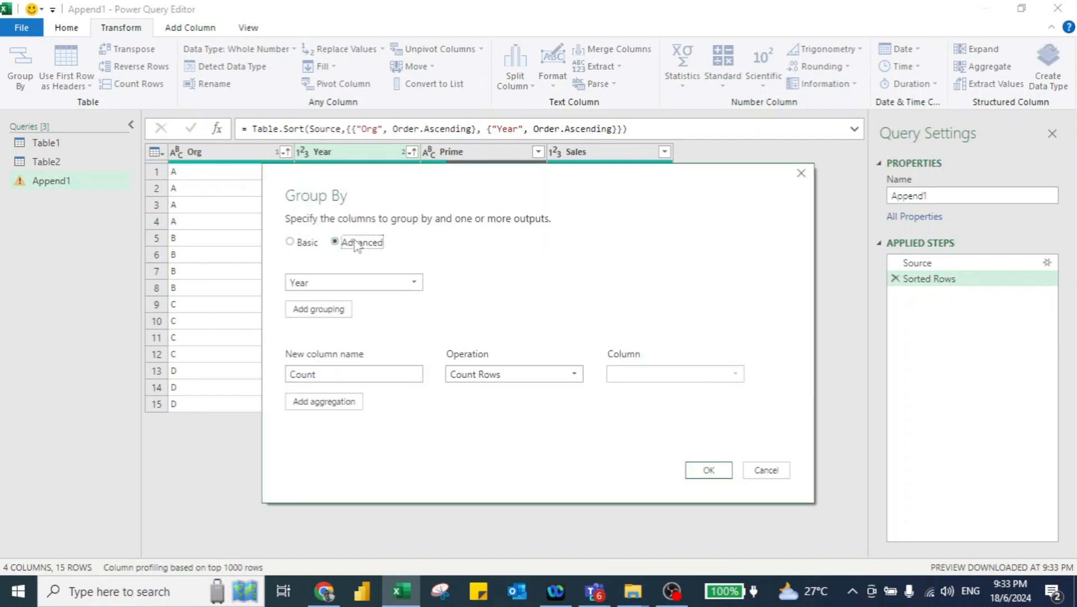
click(389, 281)
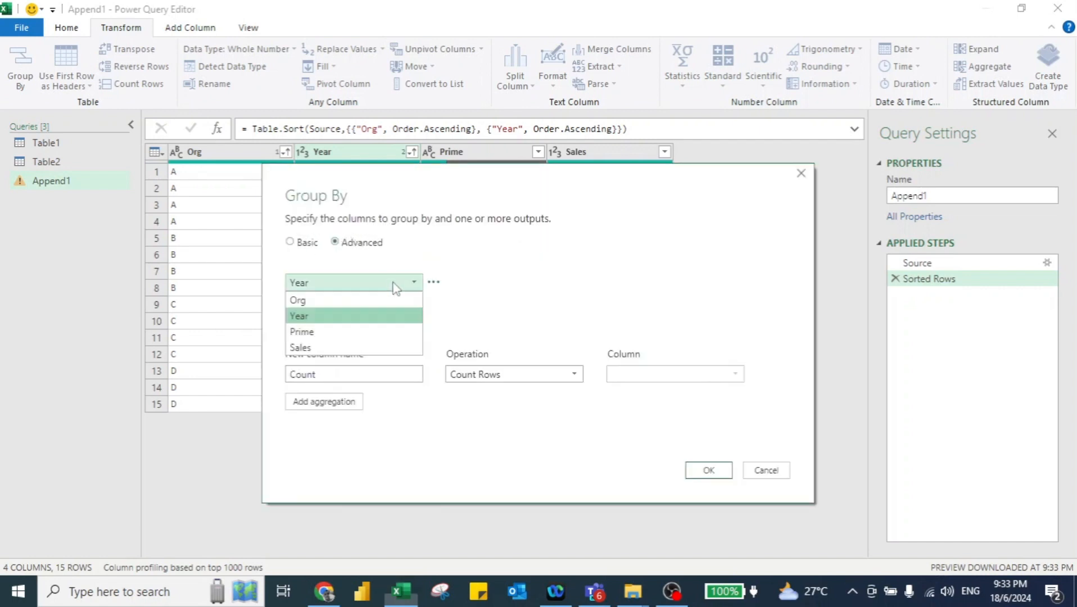
click(351, 299)
click(329, 310)
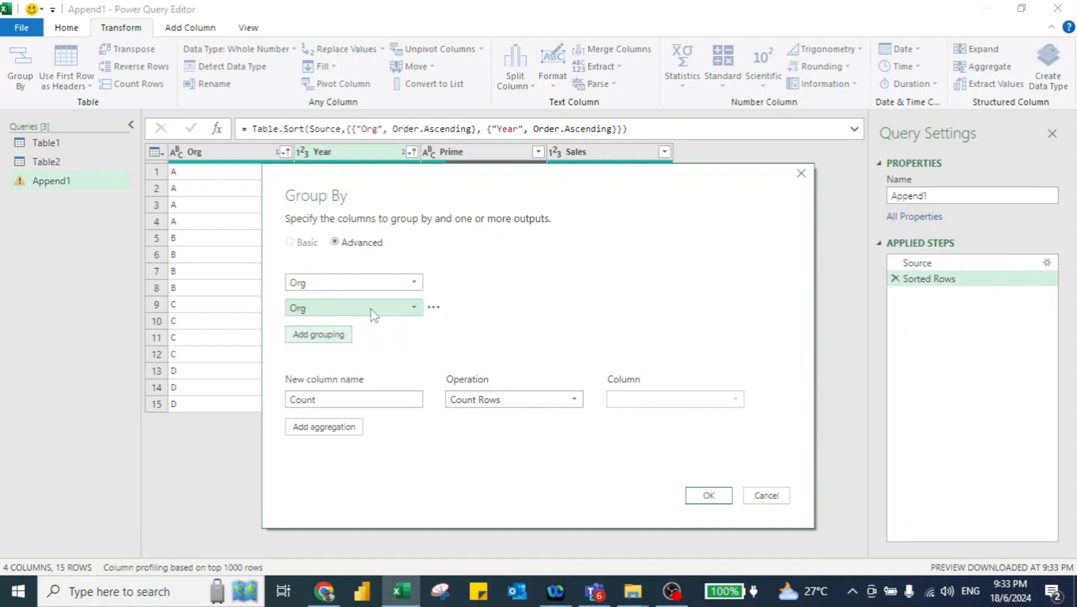
click(371, 308)
click(337, 341)
Step: Define the aggregation as a new column named Sales that sums the Sales column, and apply the grouping
double_click(355, 399)
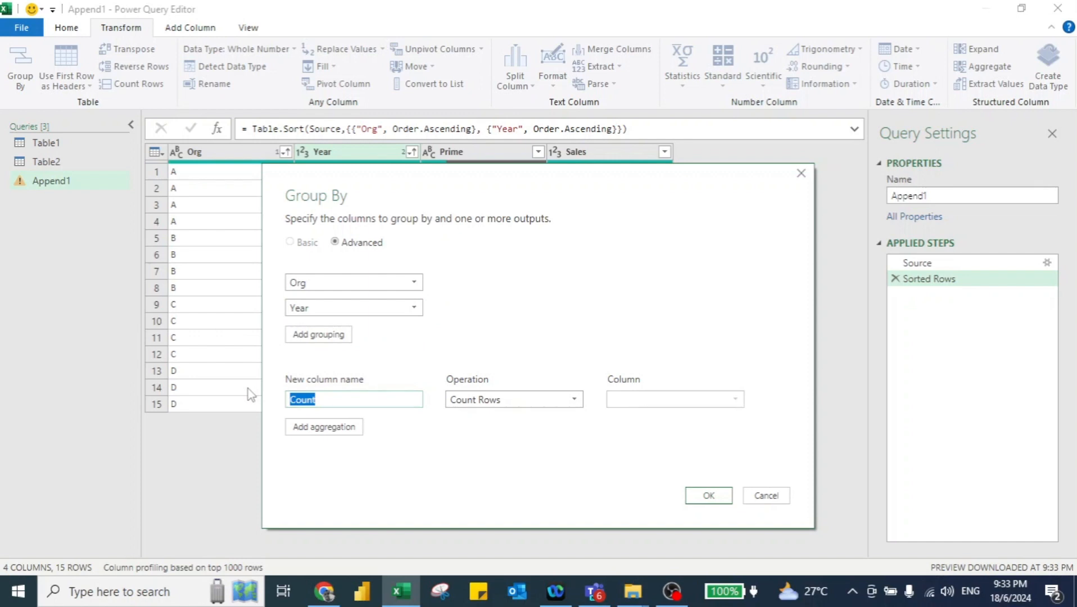
text(Sales)
click(506, 406)
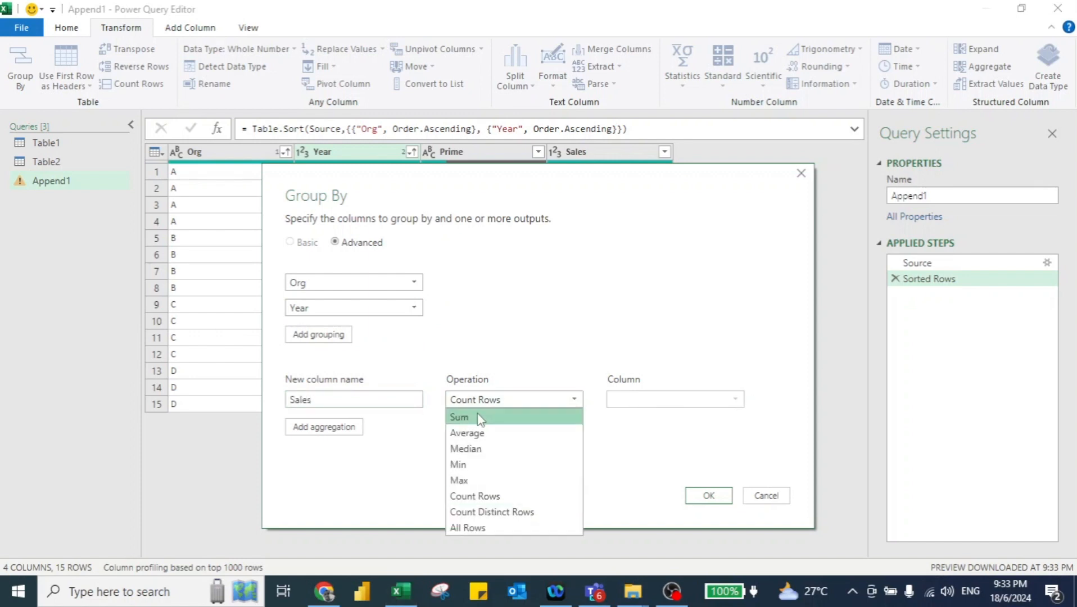
click(482, 414)
click(674, 399)
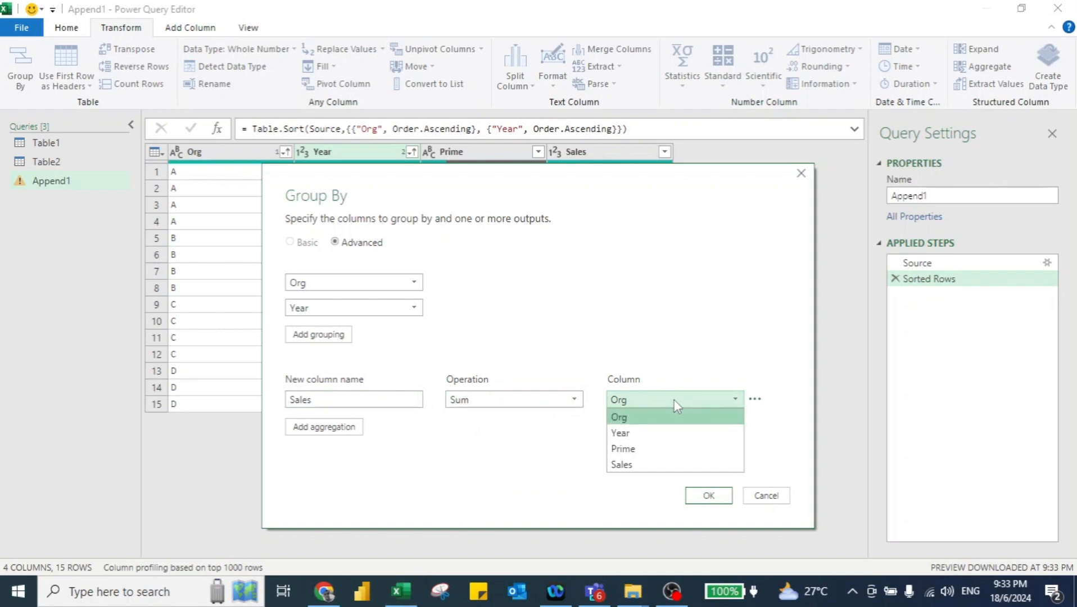
click(653, 466)
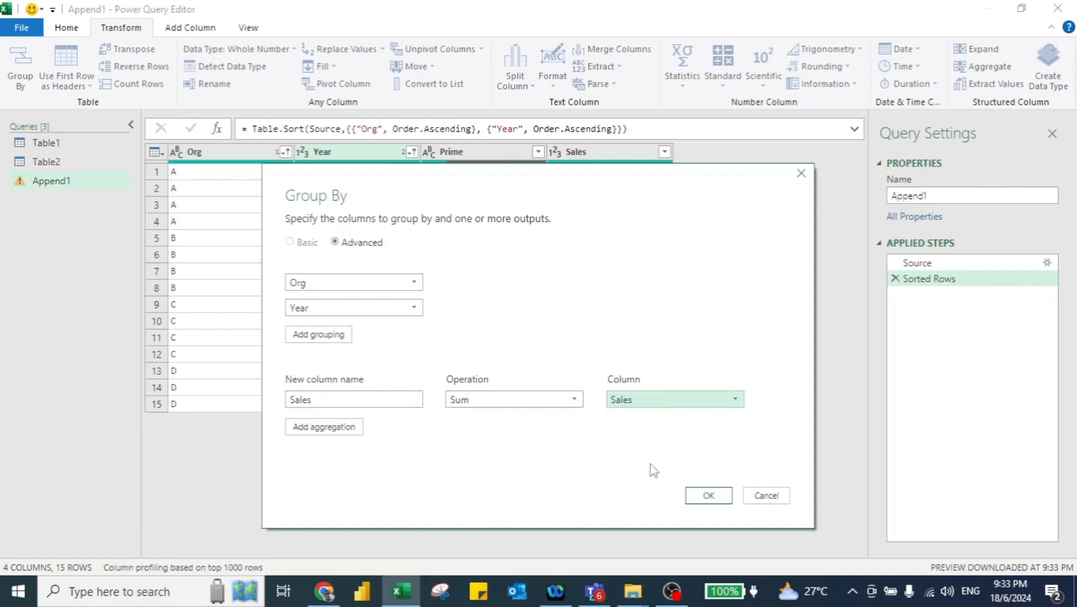
click(710, 497)
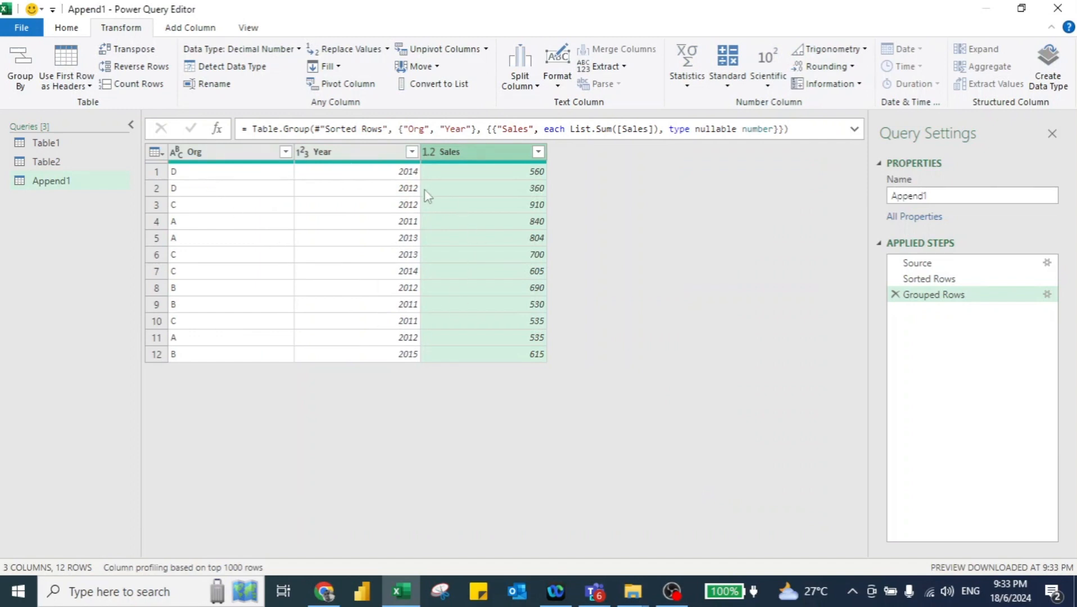
Step: Sort the grouped rows by Org ascending, then by Year ascending
click(285, 152)
click(80, 172)
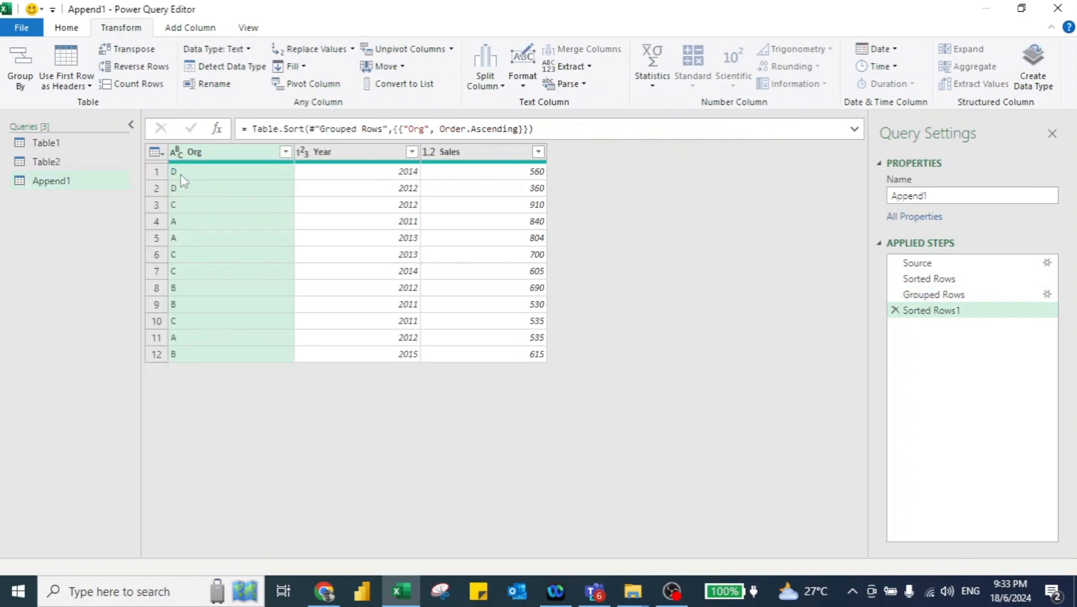
click(412, 152)
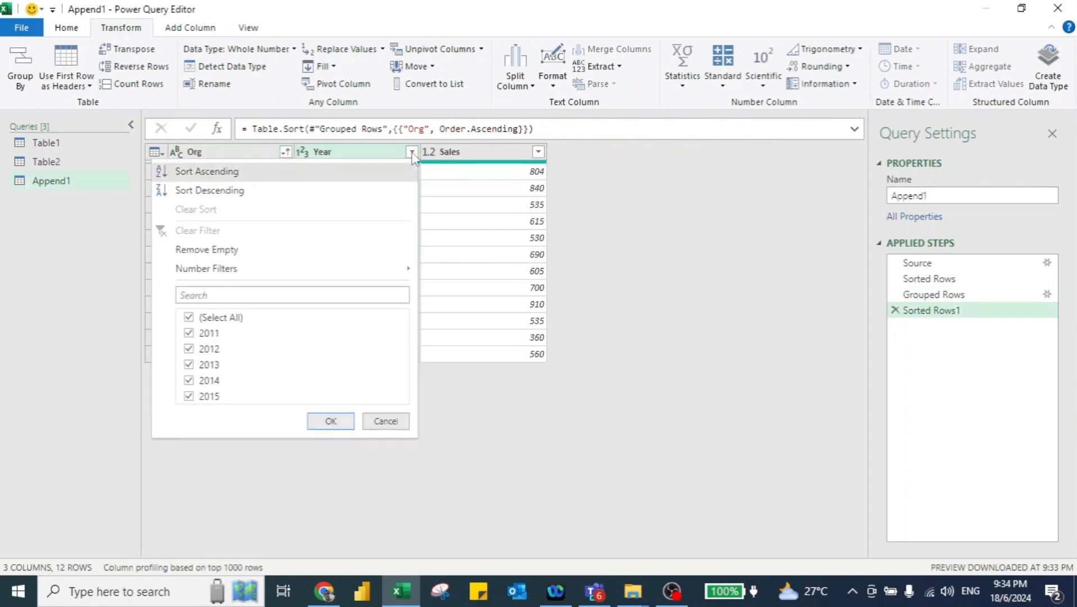
click(313, 173)
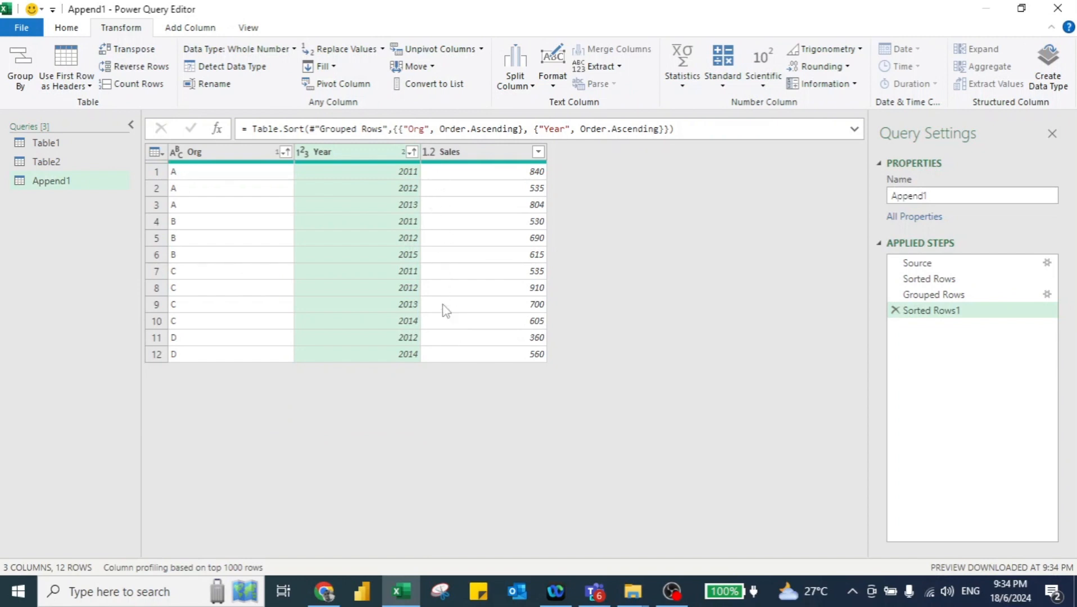
Step: Merge the grouped query with Table2, matching on Org and Year with a Left Outer join
click(66, 26)
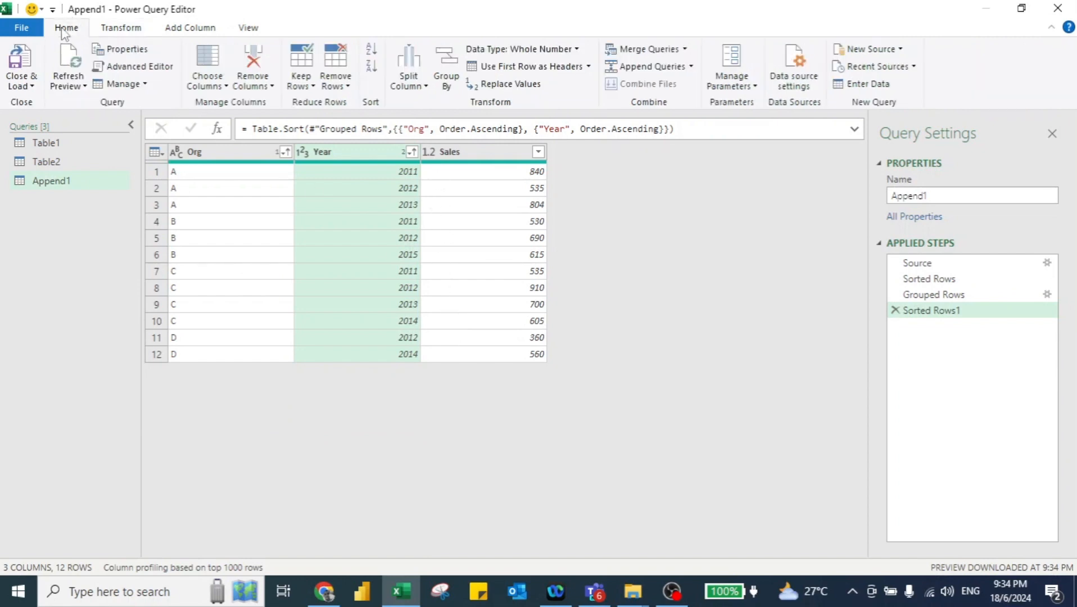
click(637, 52)
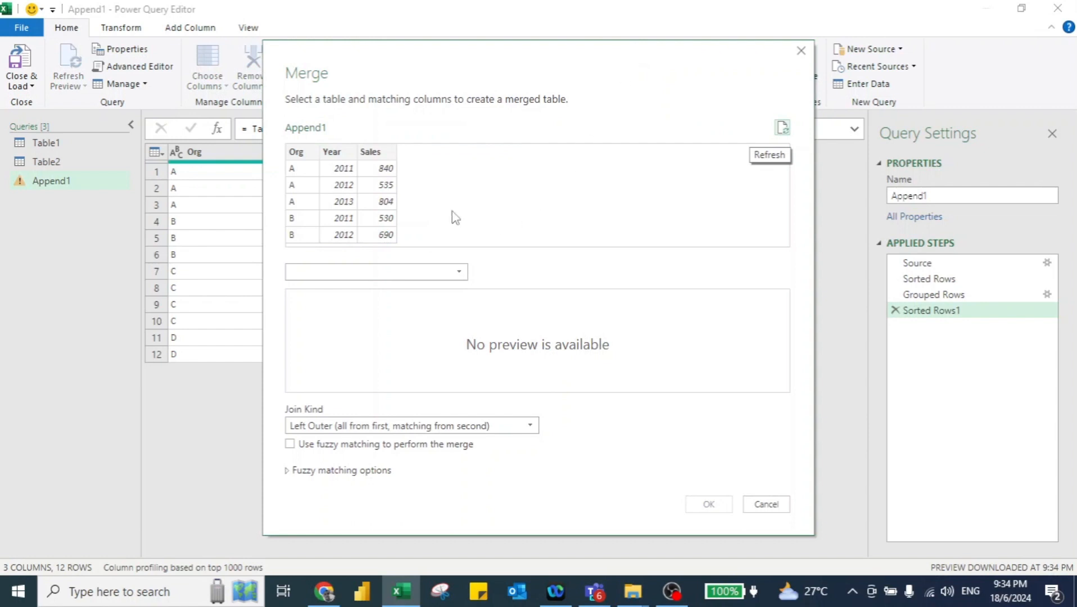
click(442, 271)
click(359, 321)
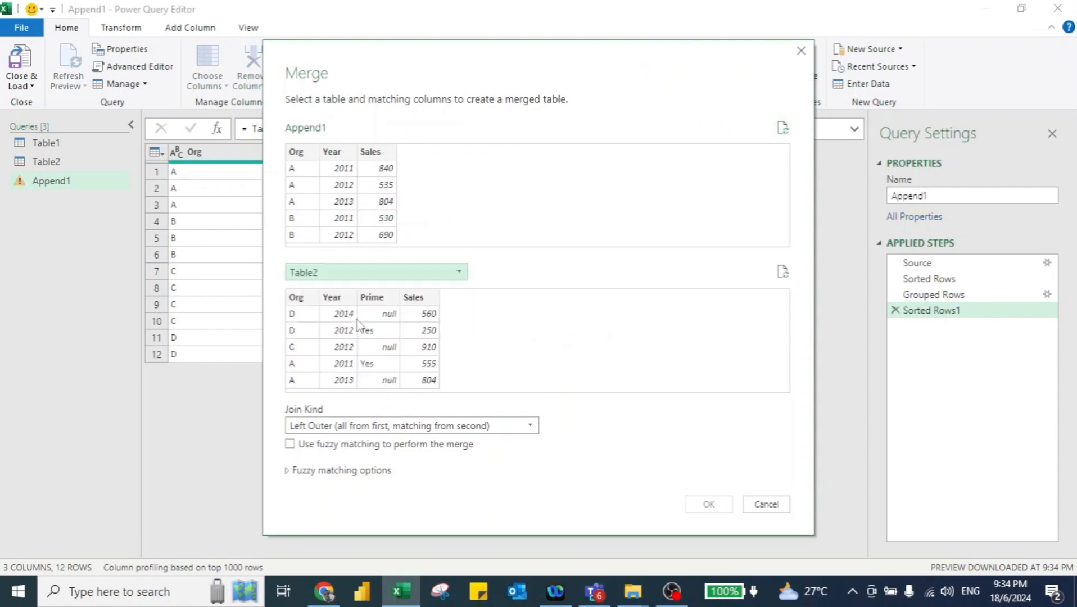
click(303, 155)
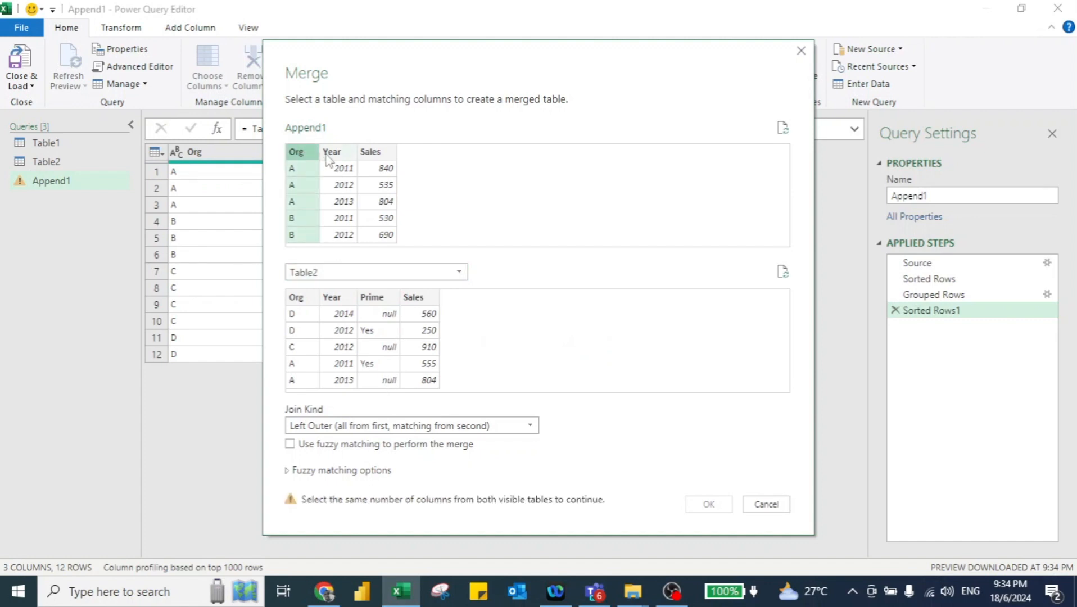
ctrl+click(332, 157)
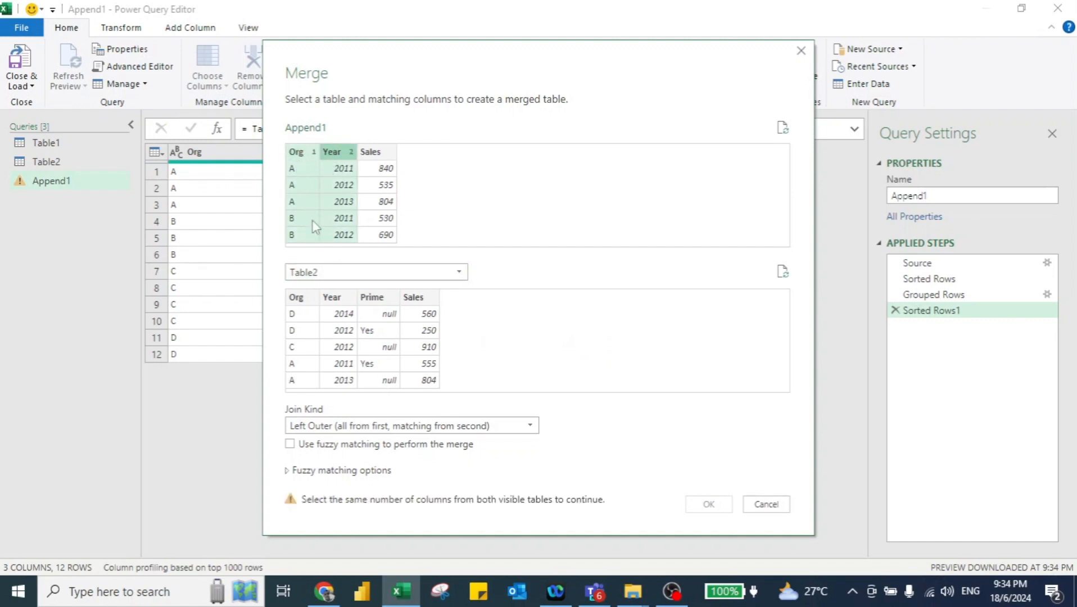
click(303, 300)
ctrl+click(333, 303)
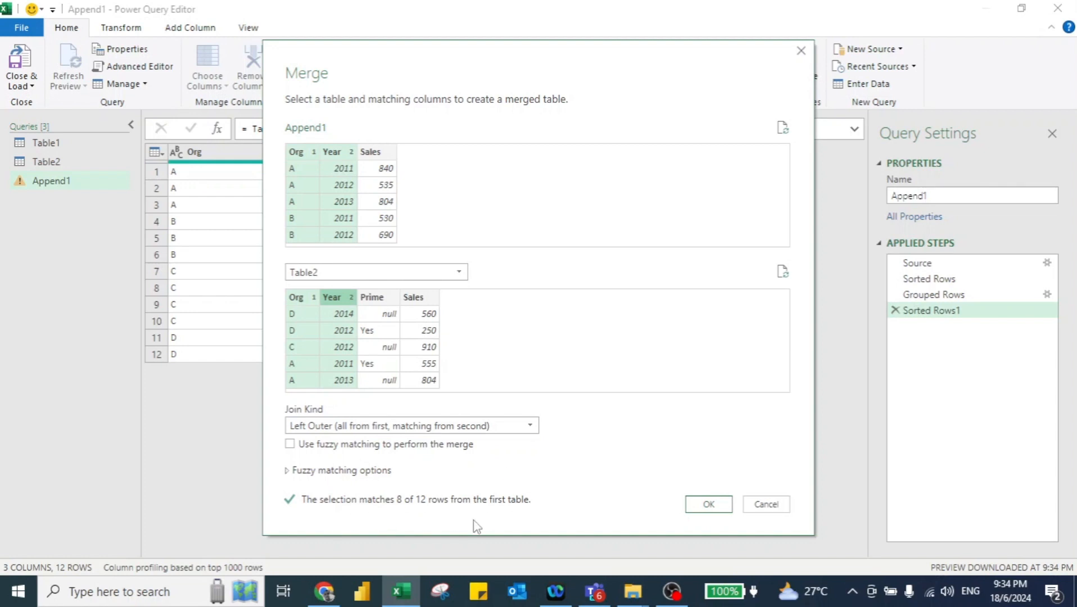
click(709, 504)
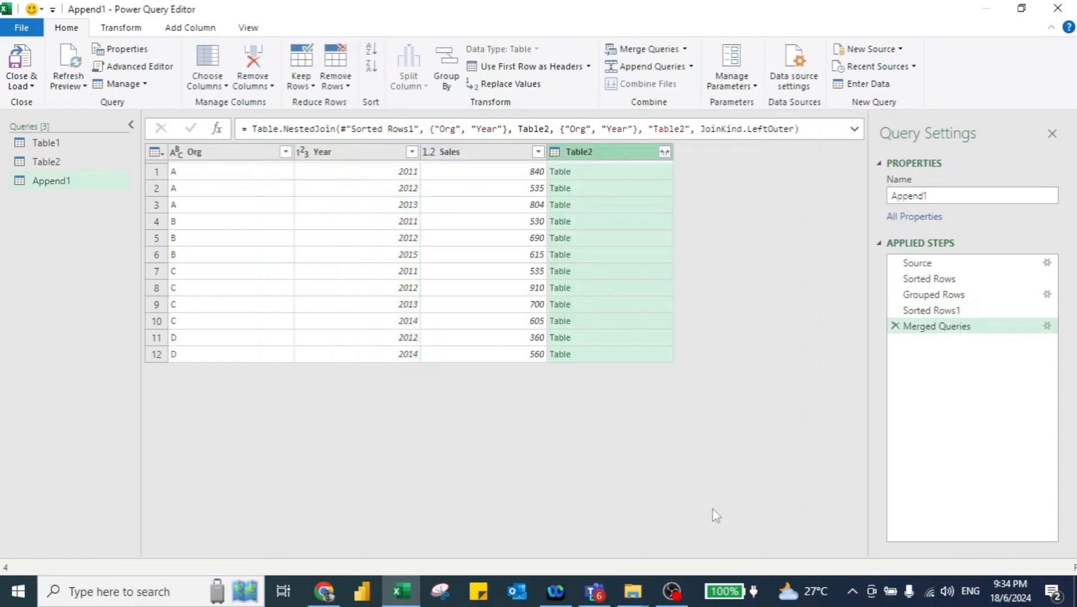
Step: Expand only the Prime column from the merged Table2 without the name prefix, and place it between Year and Sales
click(665, 152)
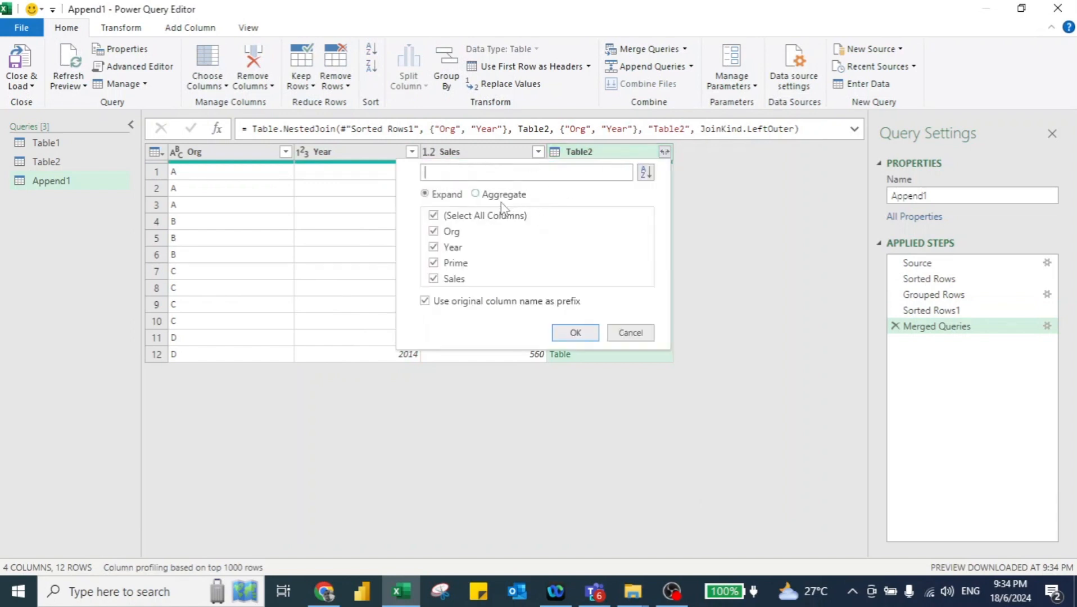
click(433, 231)
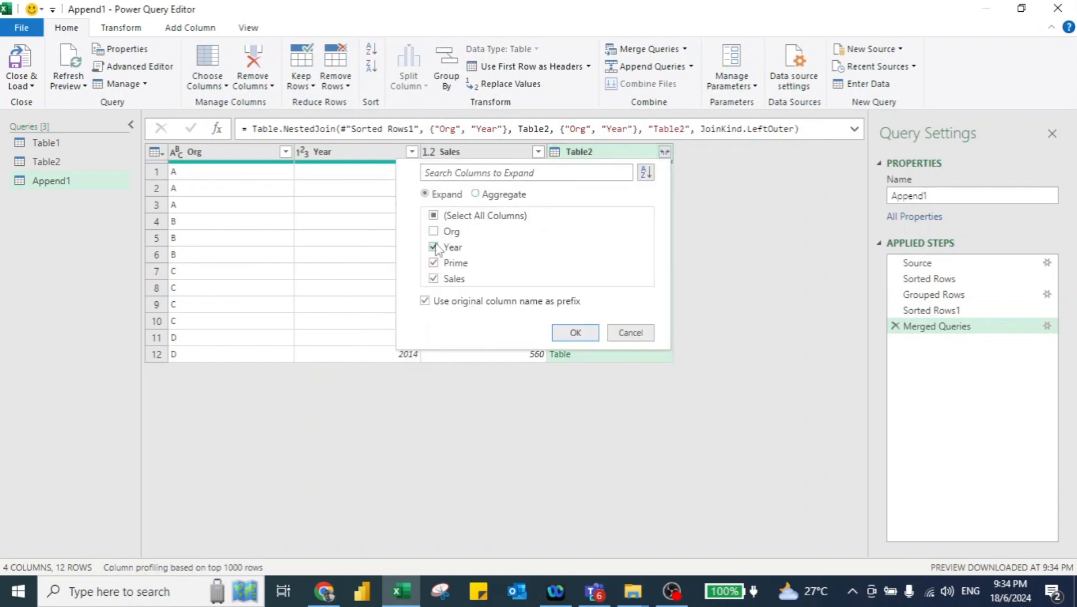
click(436, 217)
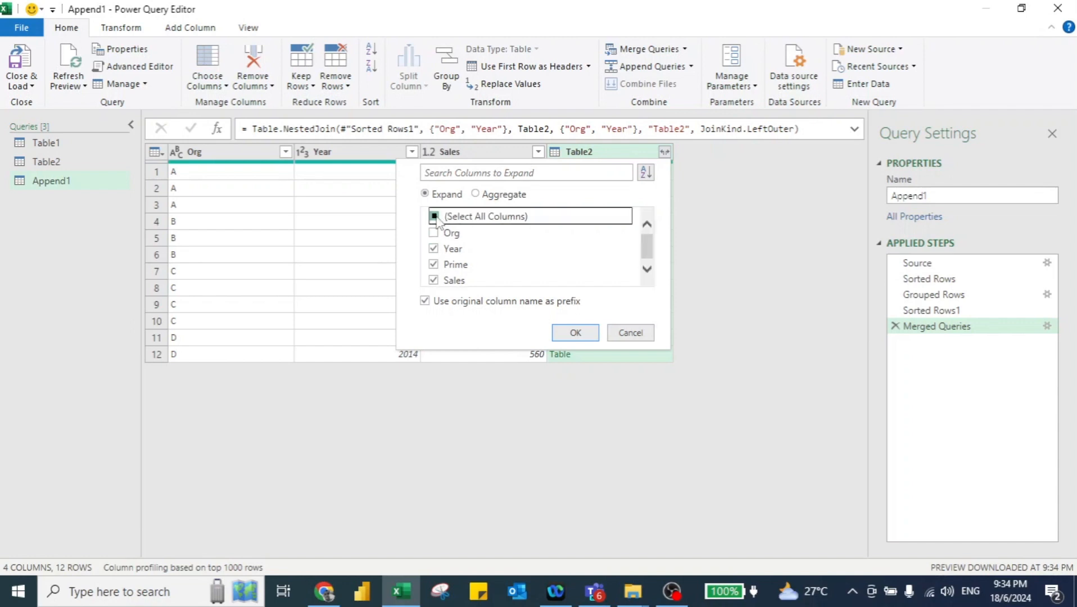
click(434, 264)
click(425, 301)
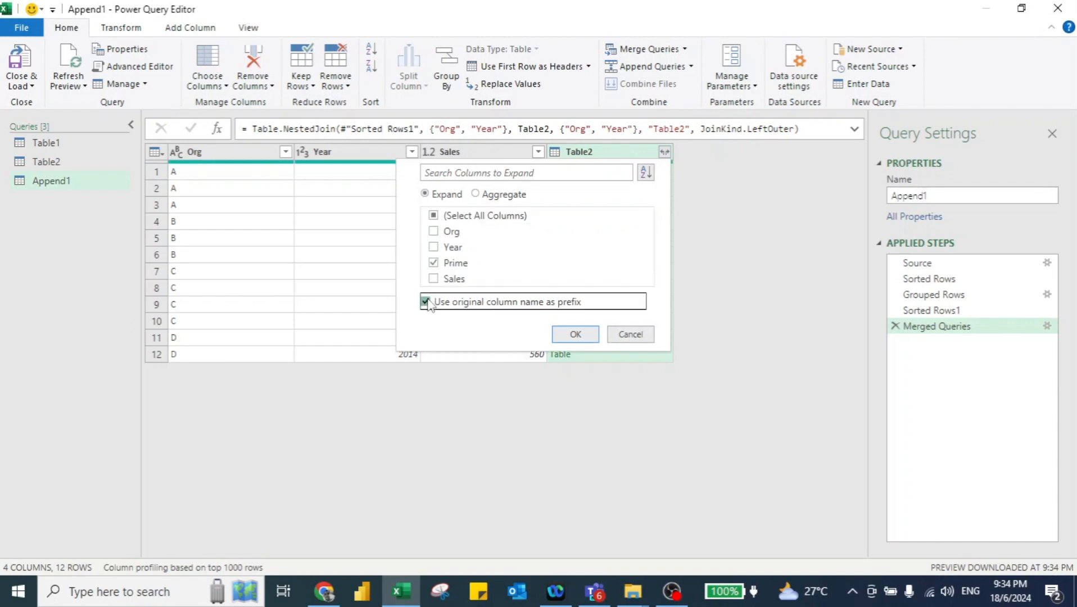
click(564, 335)
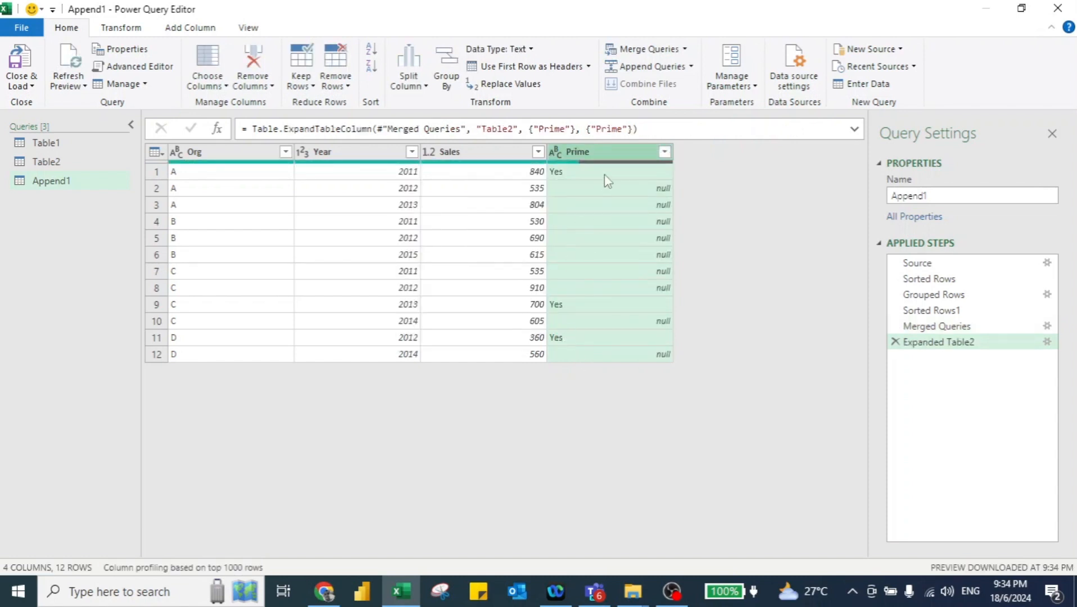
drag(622, 155, 476, 147)
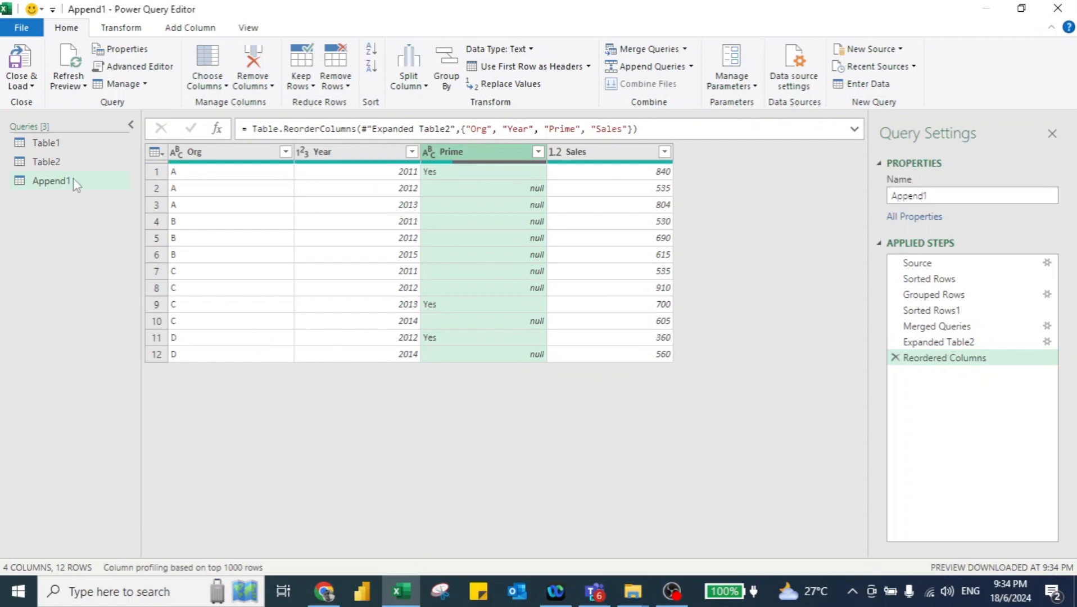
Step: Close the query editor and load the new queries to the workbook as connections only
click(18, 87)
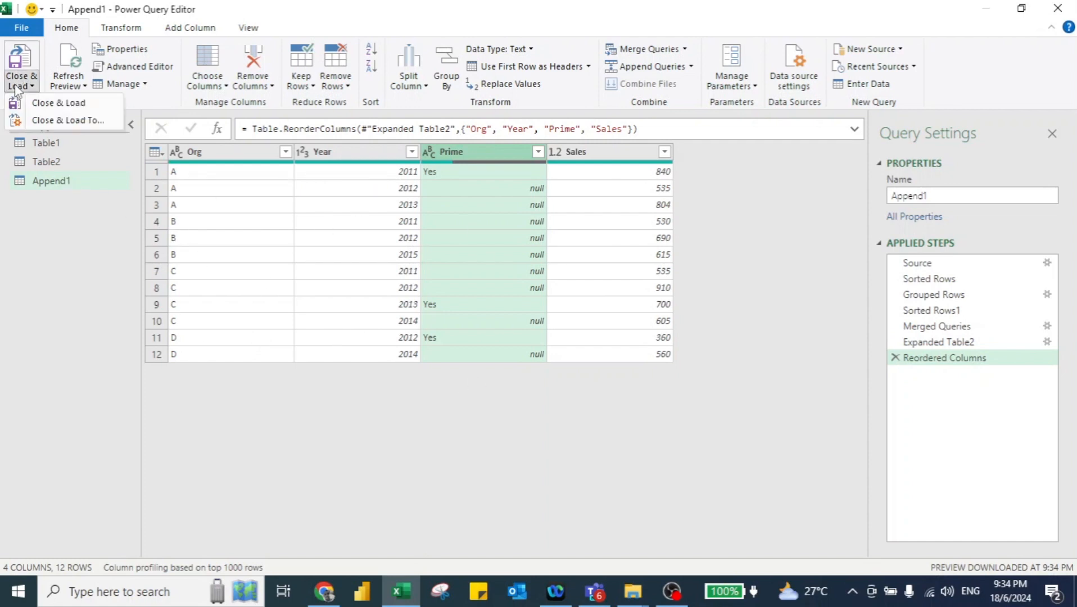
click(59, 120)
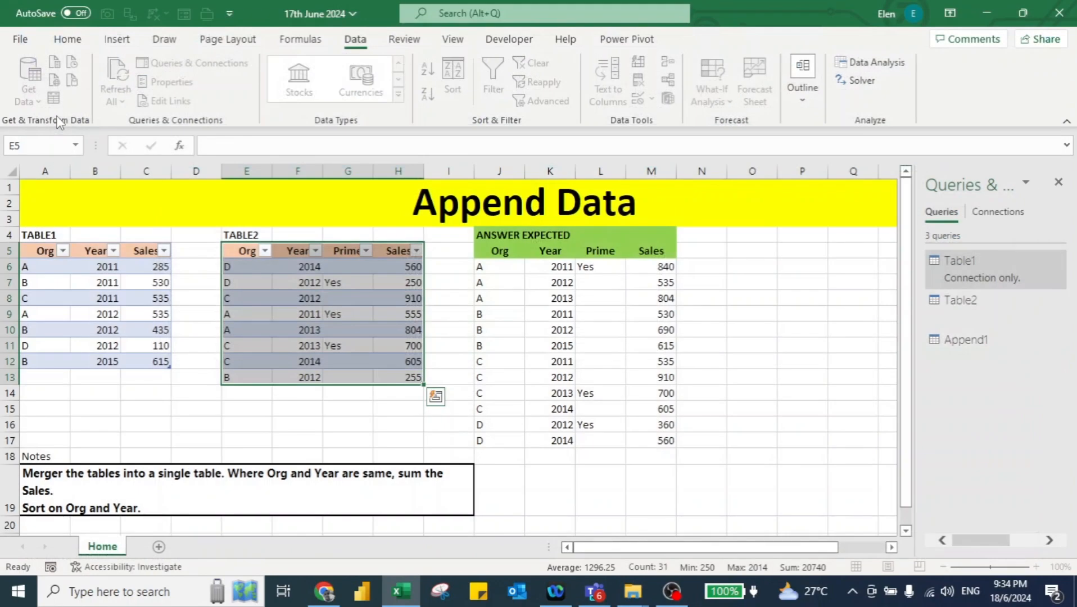
click(404, 276)
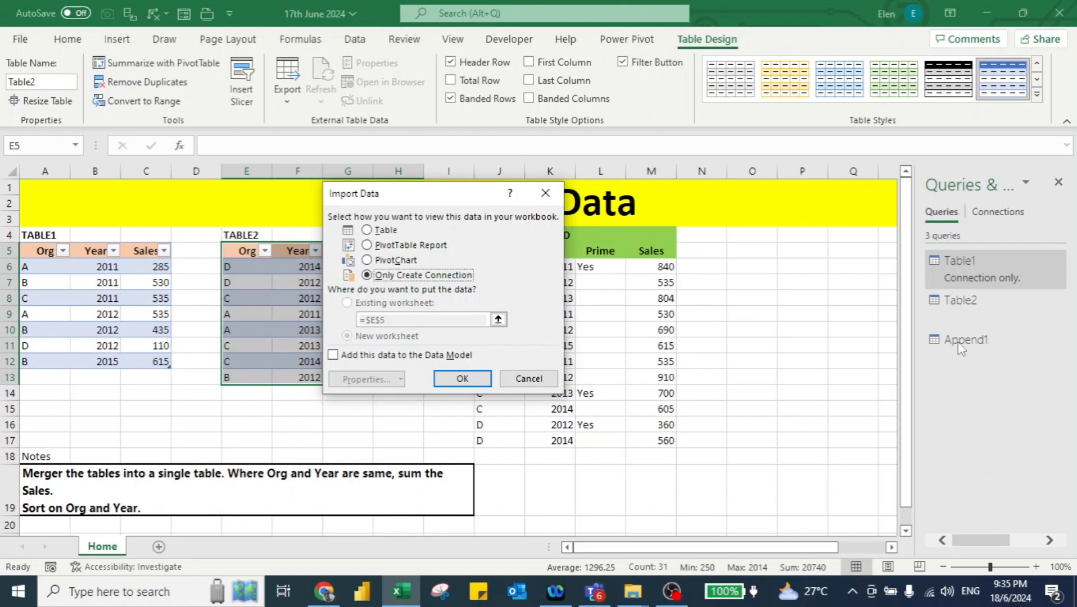
click(462, 381)
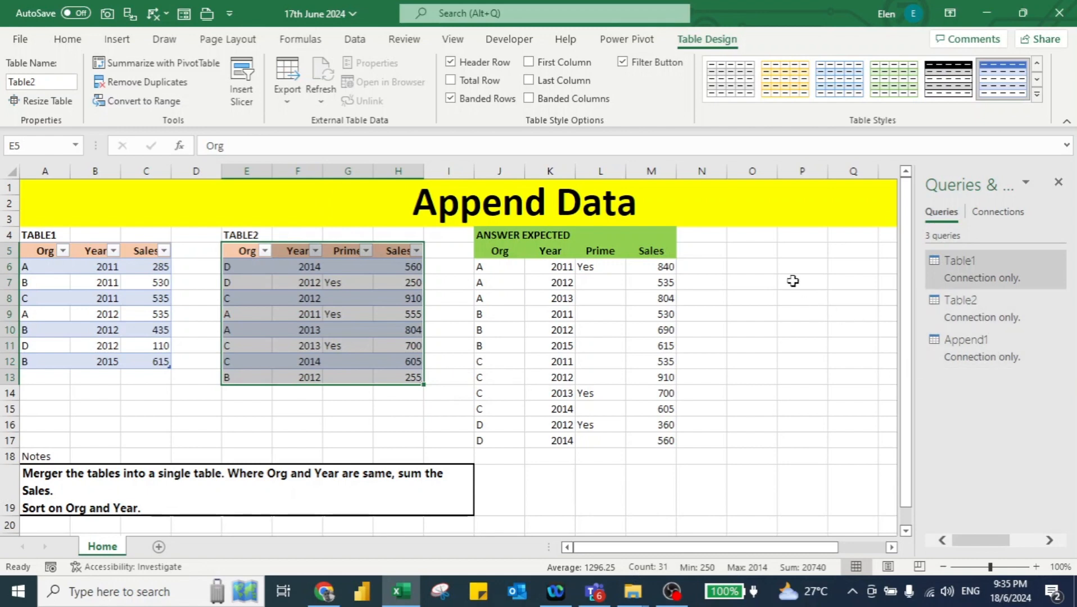
Step: Load the Append1 query as a table on the existing worksheet at cell O5 and go to its Sales header
click(757, 252)
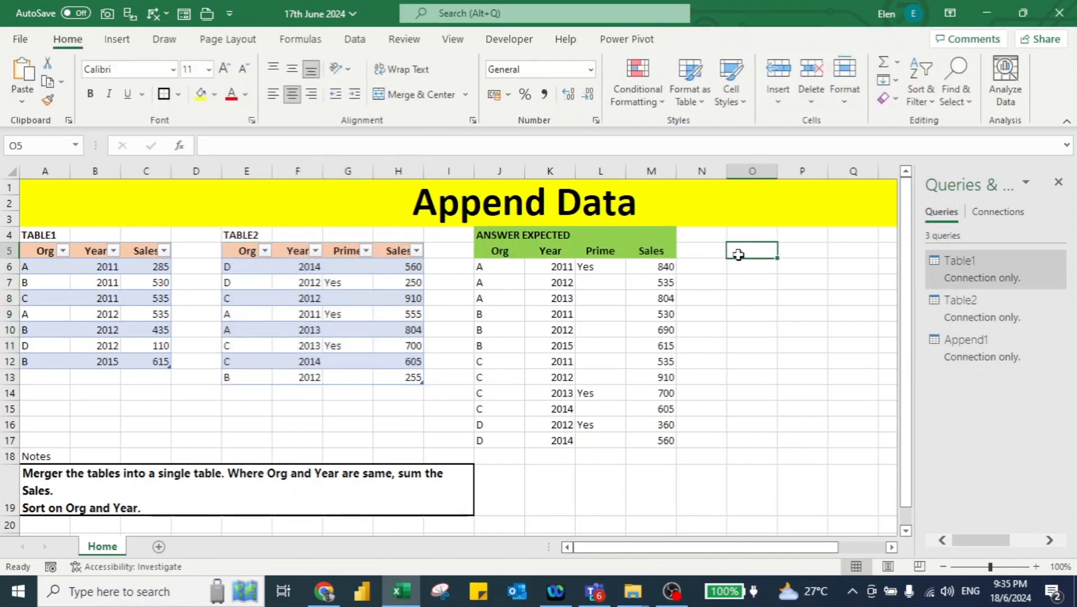
click(976, 358)
right_click(976, 358)
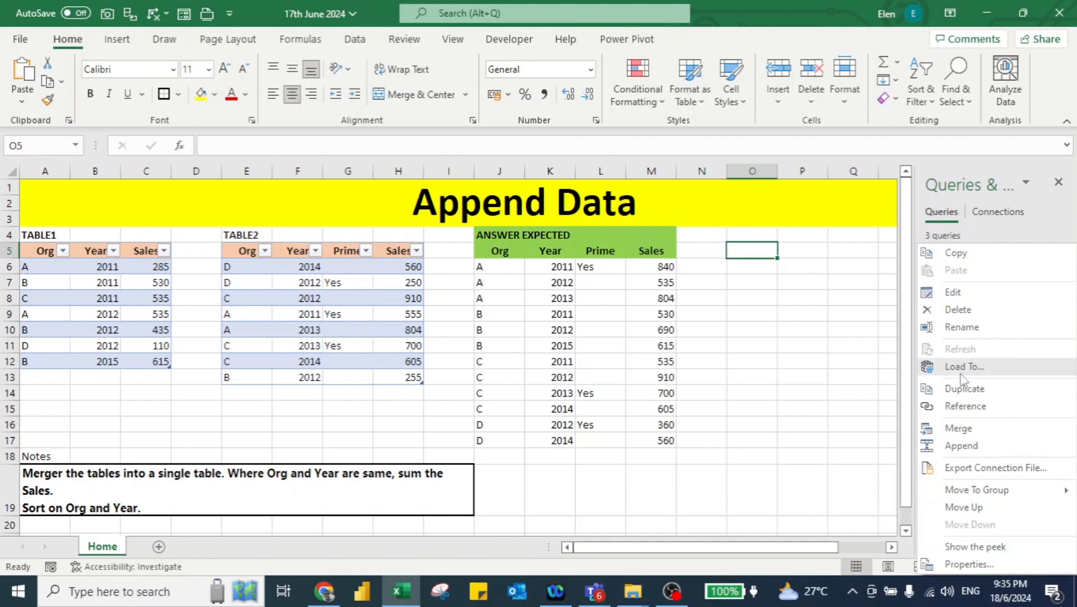
click(963, 368)
click(386, 230)
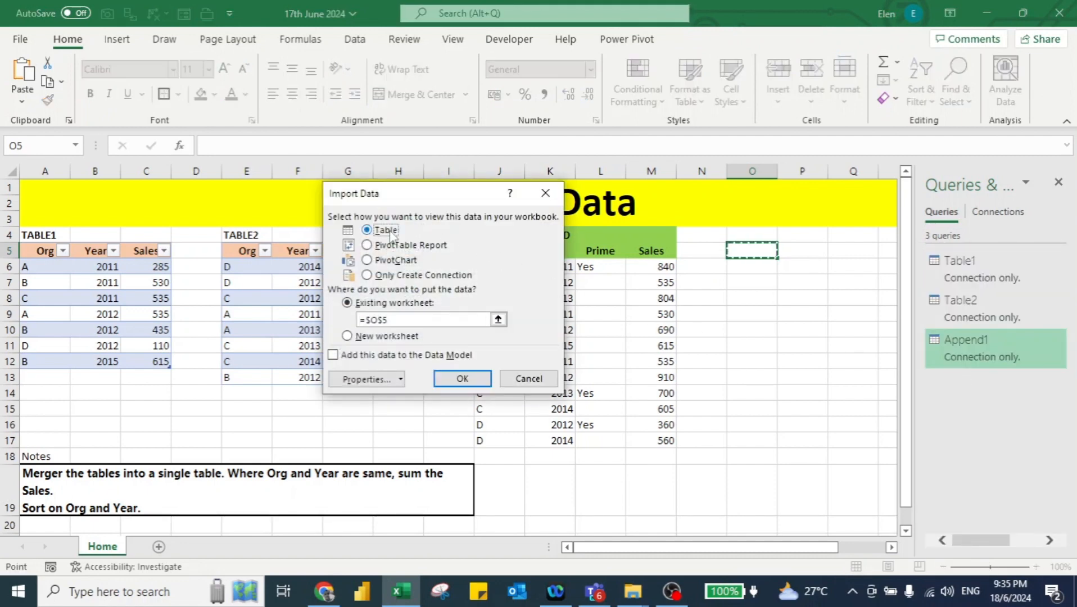
click(462, 378)
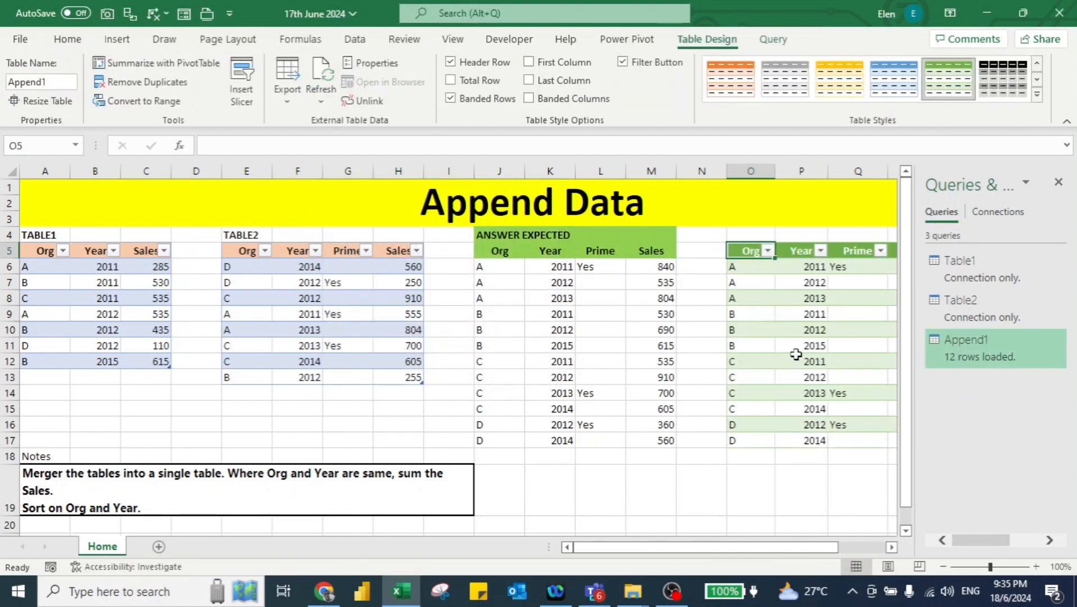
key(Right)
key(Right)
key(Right)
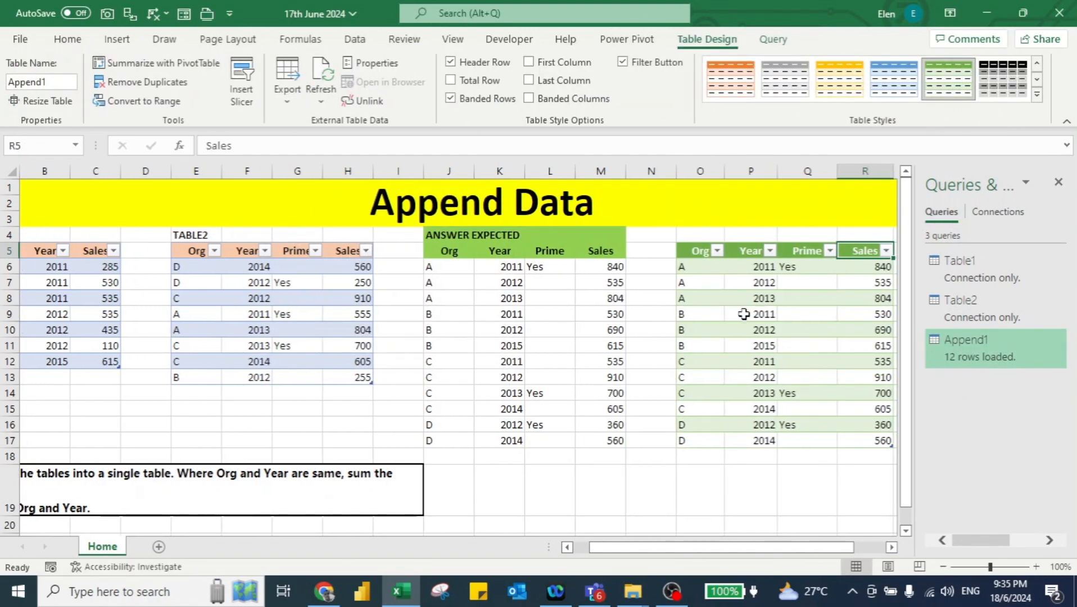
Step: Insert three blank rows above row 19, just over the instruction text box, and close the Queries & Connections pane
key(Down)
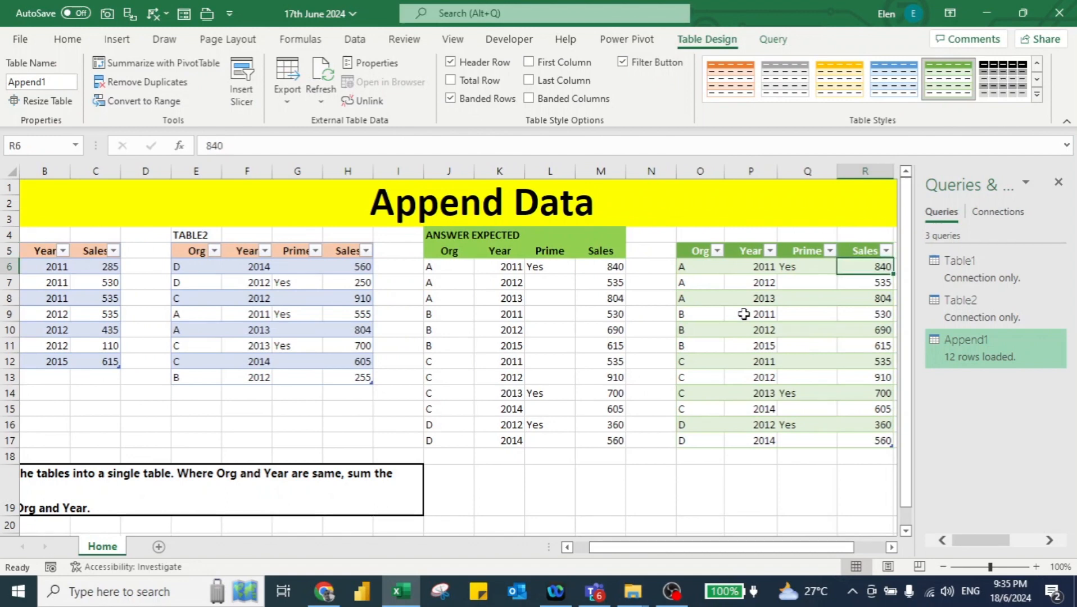
key(ctrl+Down)
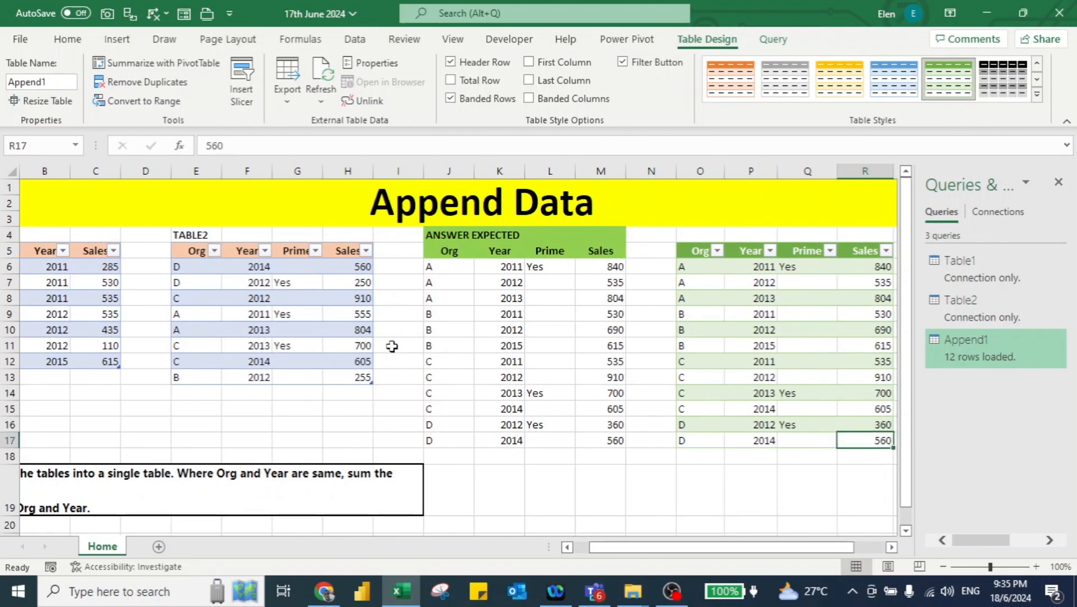
key(ctrl+Left)
key(ctrl+Left)
key(ctrl+Left)
key(ctrl+Left)
key(Down)
key(Left)
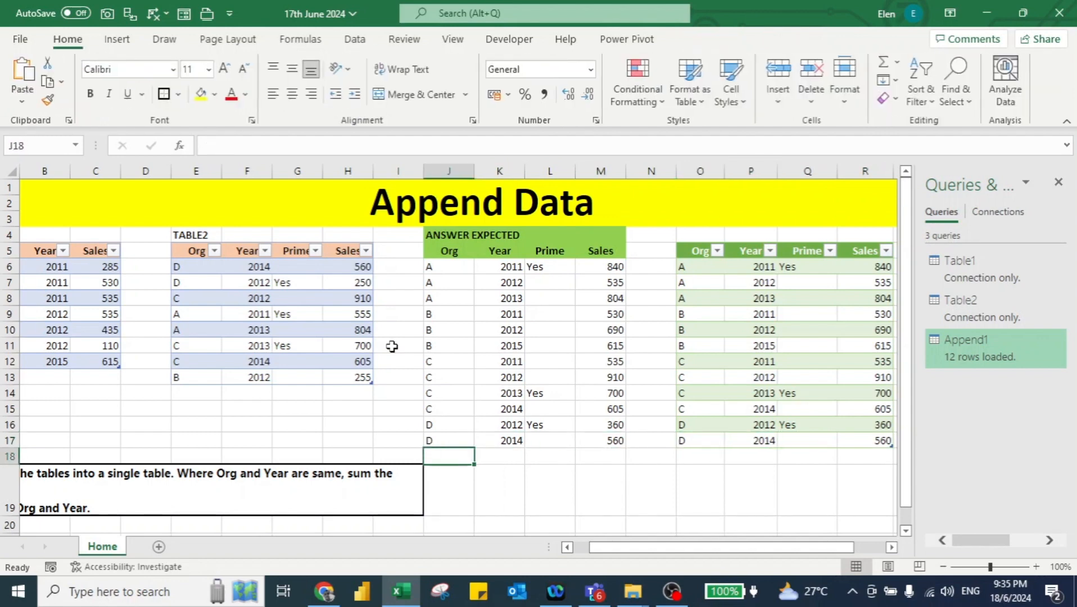
key(shift+space)
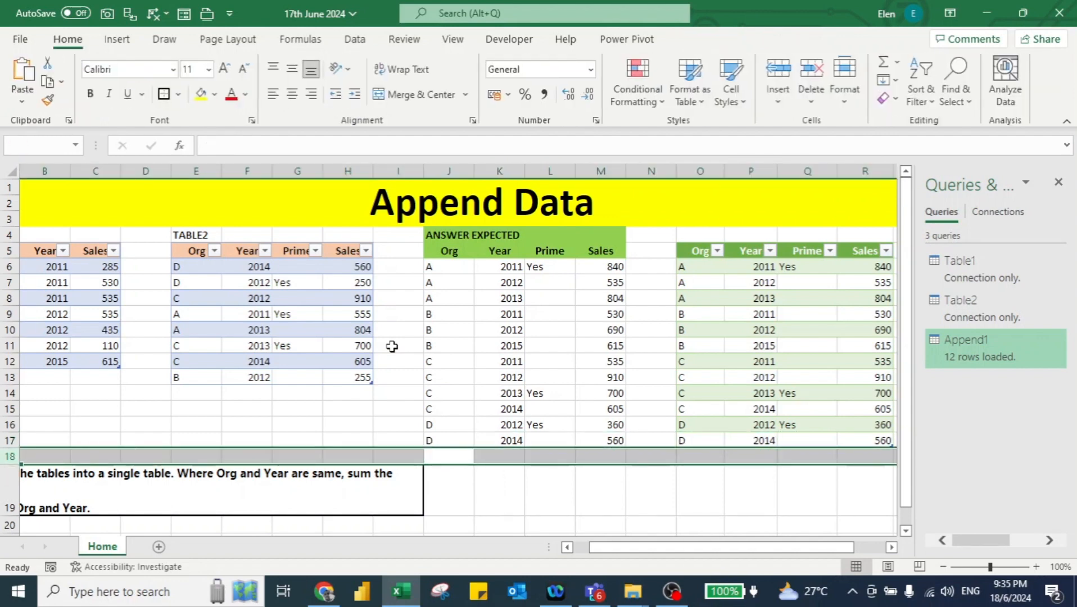
key(Down)
key(shift+space)
key(ctrl+shift+plus)
key(ctrl+shift+plus)
key(ctrl+shift+plus)
key(ctrl+Left)
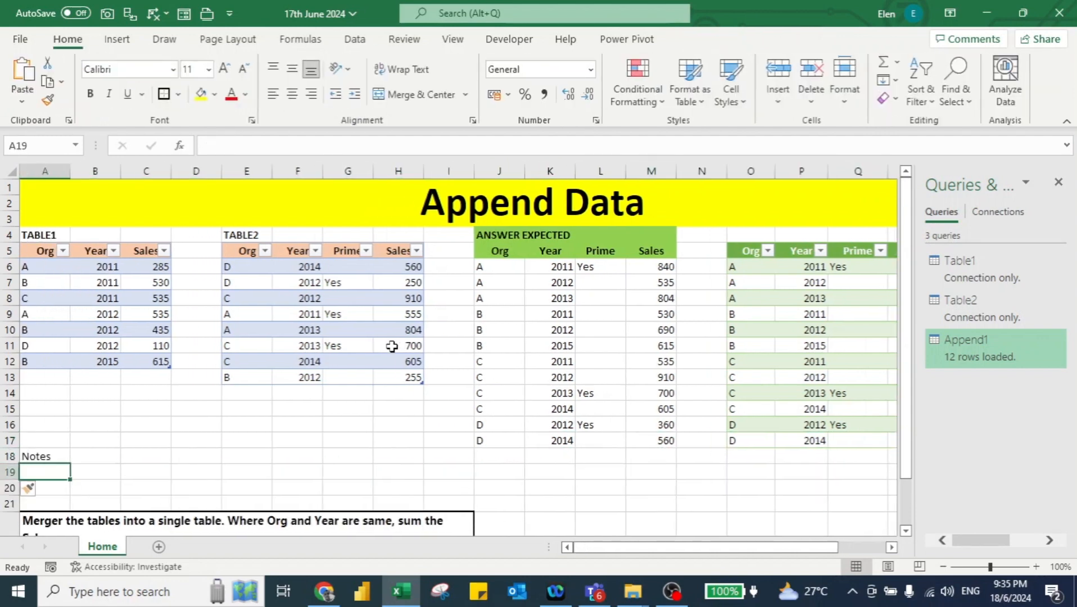
click(1056, 184)
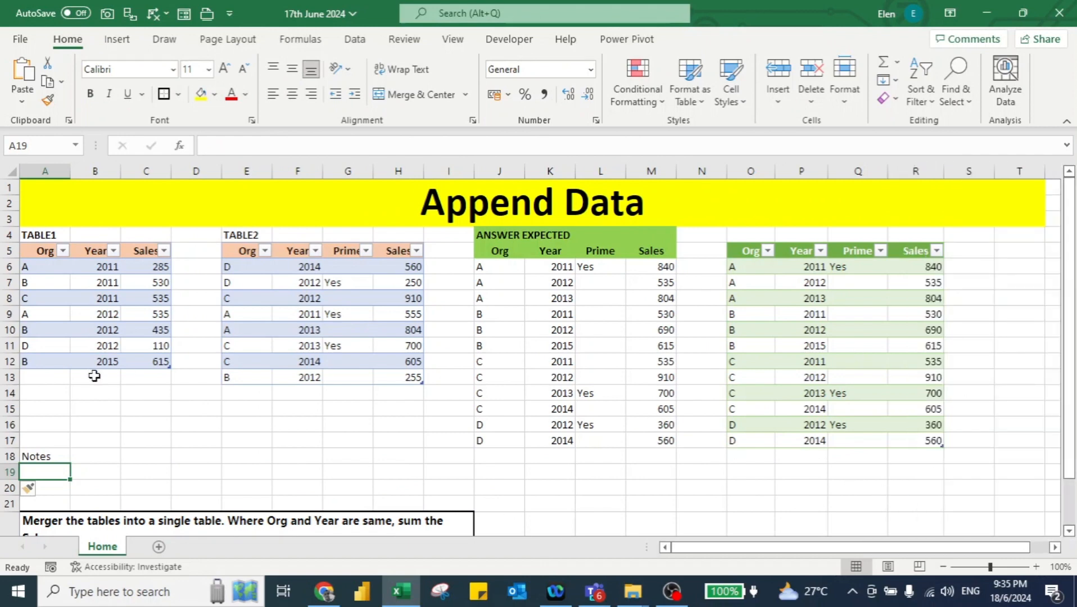
Step: Add a new row at the end of TABLE1, starting in A13, with Org E, Year 2011 and Sales 100
key(Up)
key(Up)
key(Up)
key(Up)
key(Up)
key(Up)
text(E)
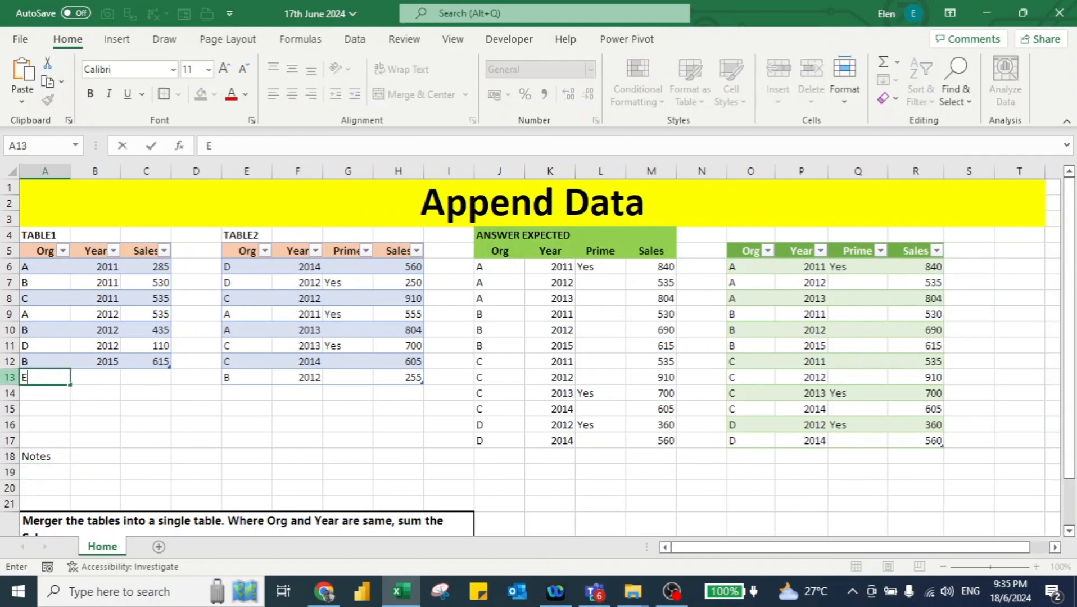
key(Tab)
text(2)
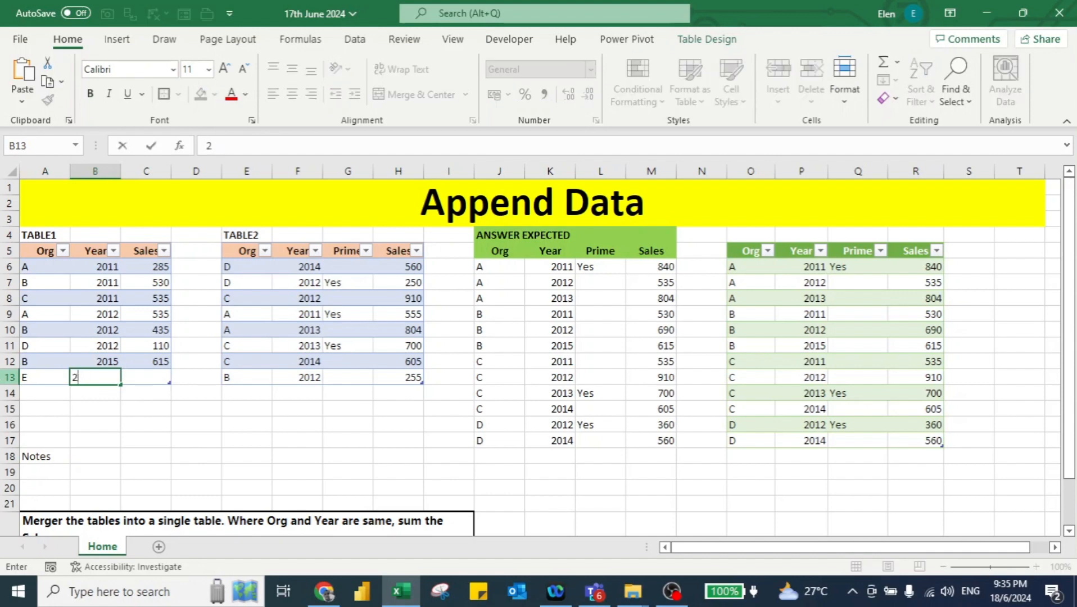
text(011)
key(Tab)
text(100)
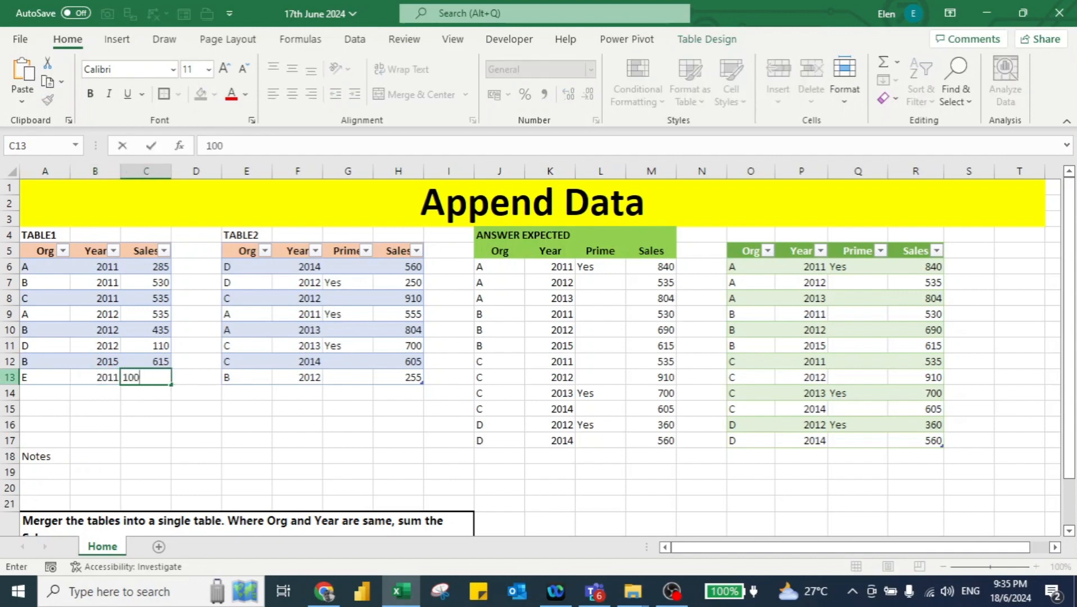
key(Return)
Step: Add a new row at the end of TABLE2, starting in E14, with Org E, Year 2011, Prime Yes and Sales 100
key(Right)
key(Right)
text(E)
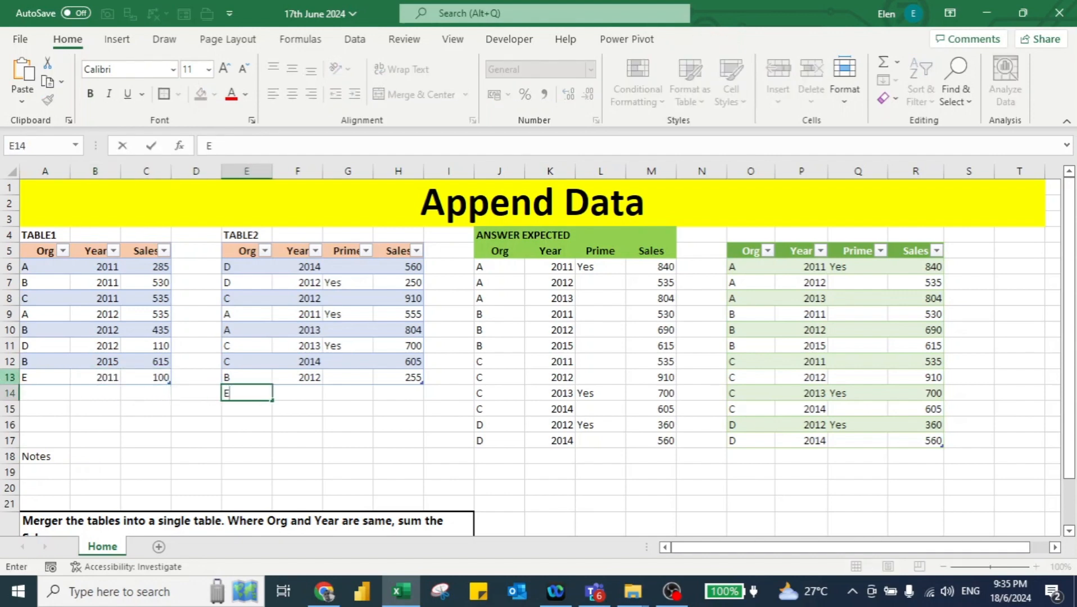
key(Tab)
text(2011)
key(Tab)
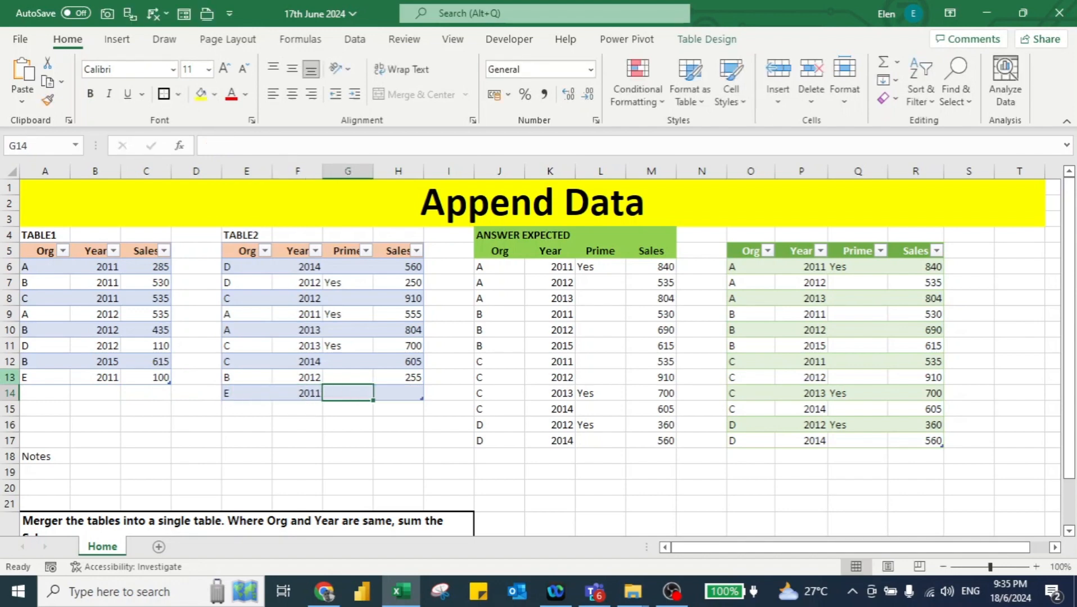
text(yes)
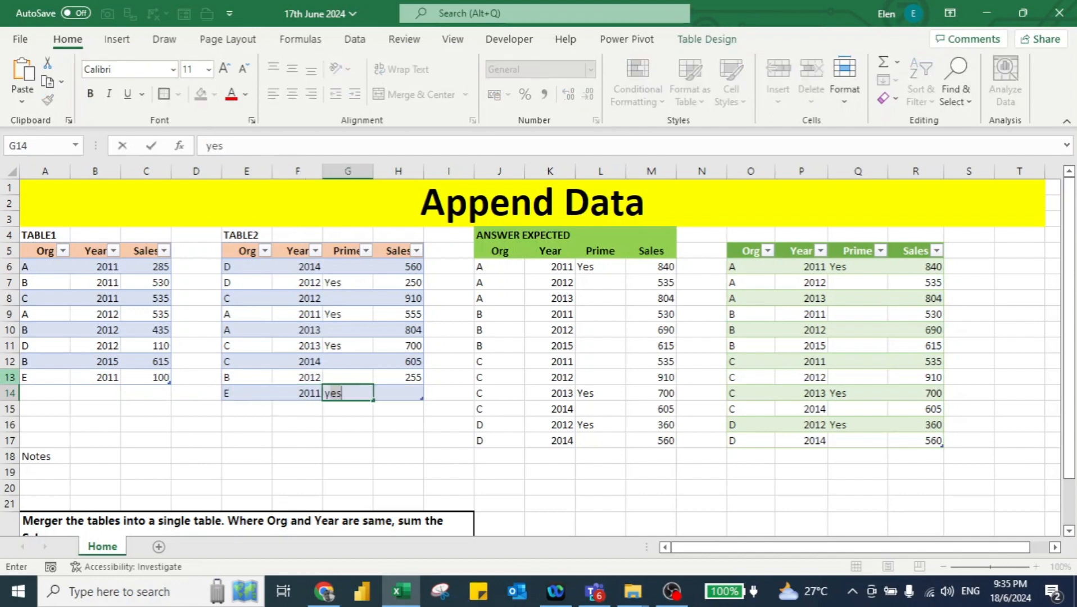
key(Tab)
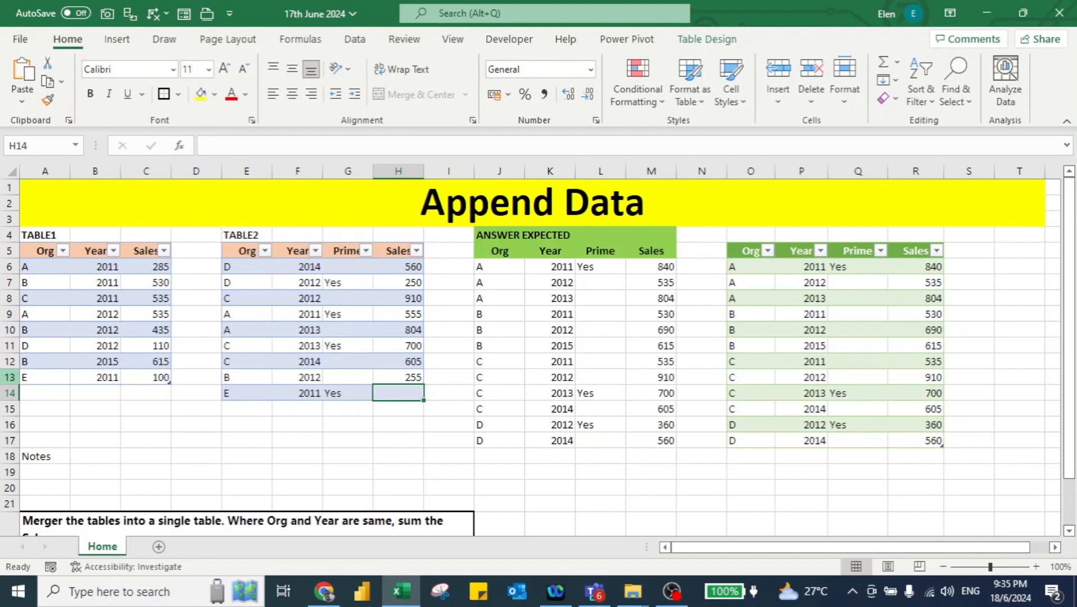
text(100)
key(Return)
Step: Add another TABLE2 row in row 15 with Org E, Year 2012, Prime left blank and Sales 200
text(E)
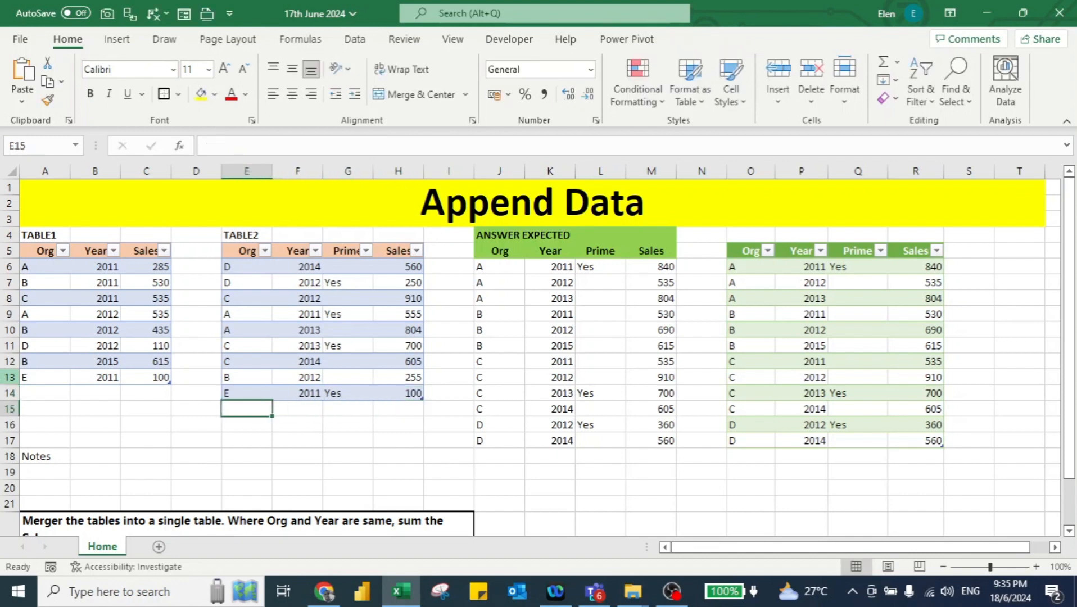
key(Tab)
text(2012)
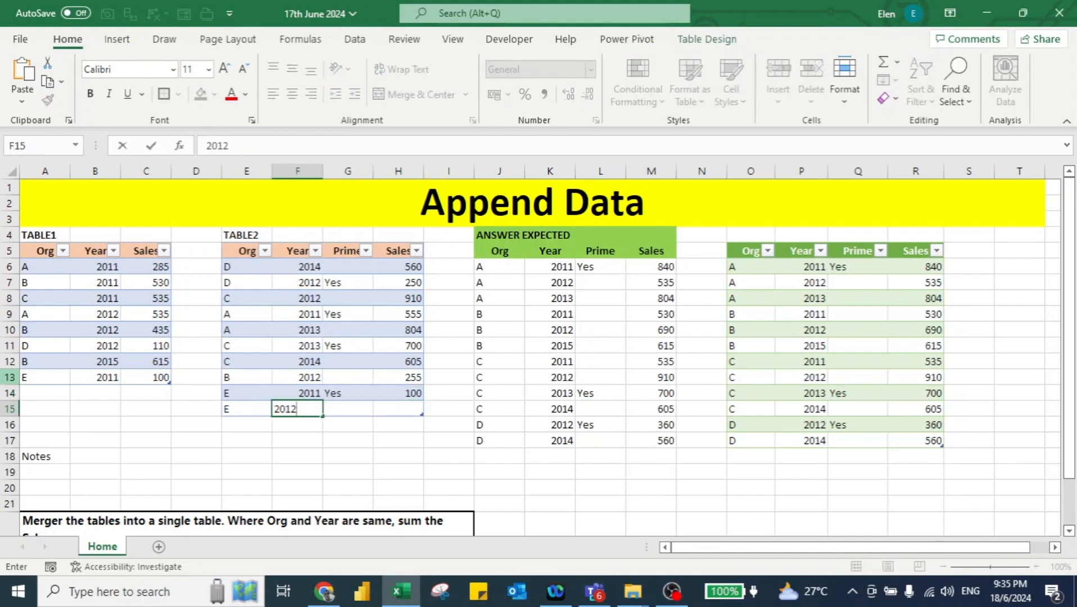
key(Tab)
key(Tab)
text(200)
key(Return)
Step: Add a TABLE2 row in row 16 with Org E, Year 2013, Prime left blank and Sales 500
key(Left)
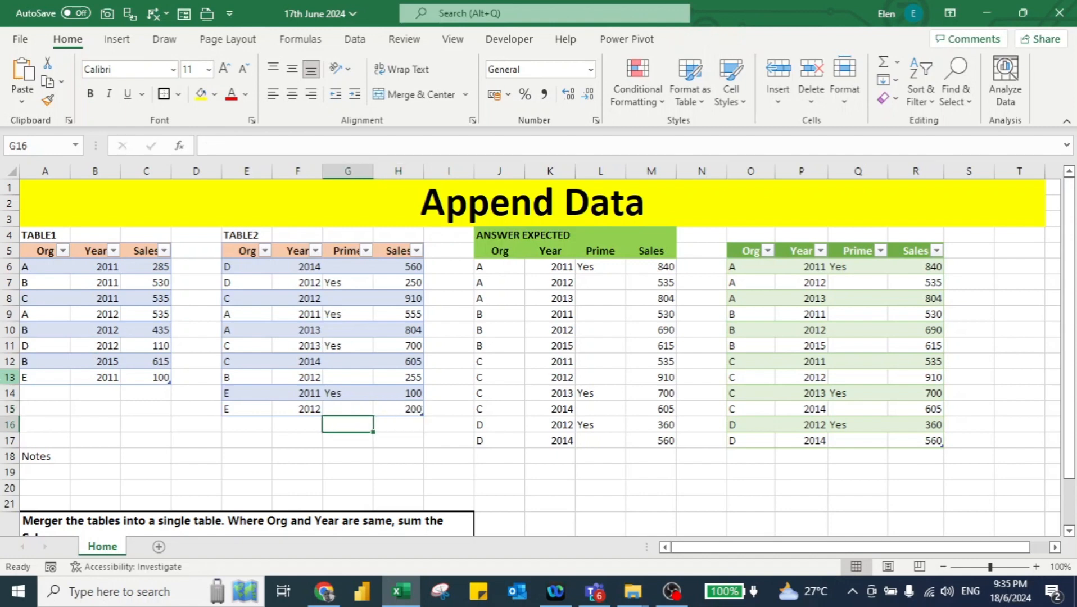
key(Left)
key(Left)
text(E)
key(Right)
text(201)
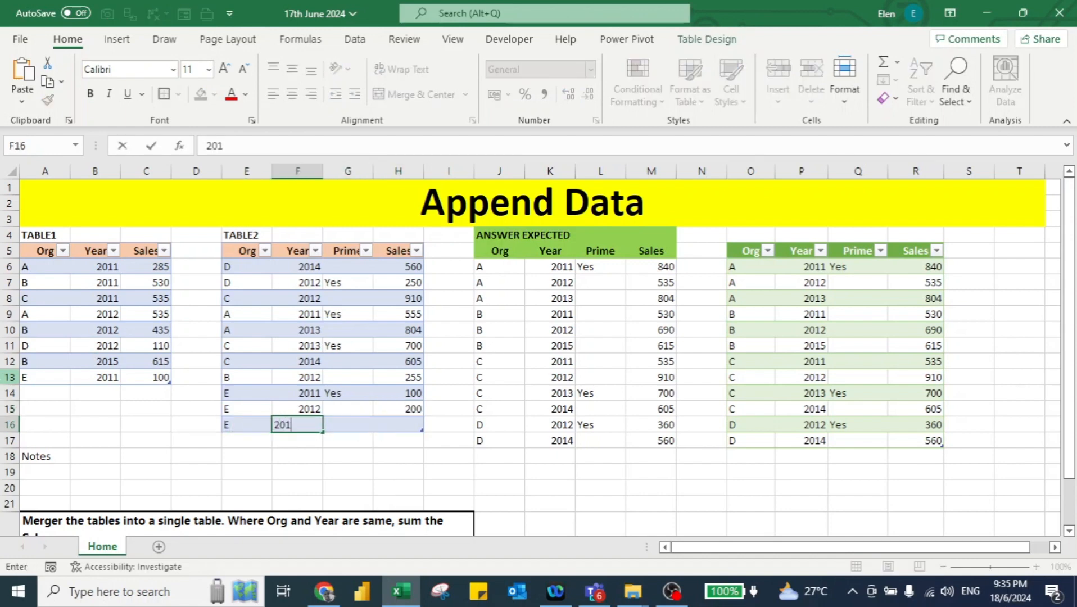
text(3)
key(Tab)
key(Tab)
text(500)
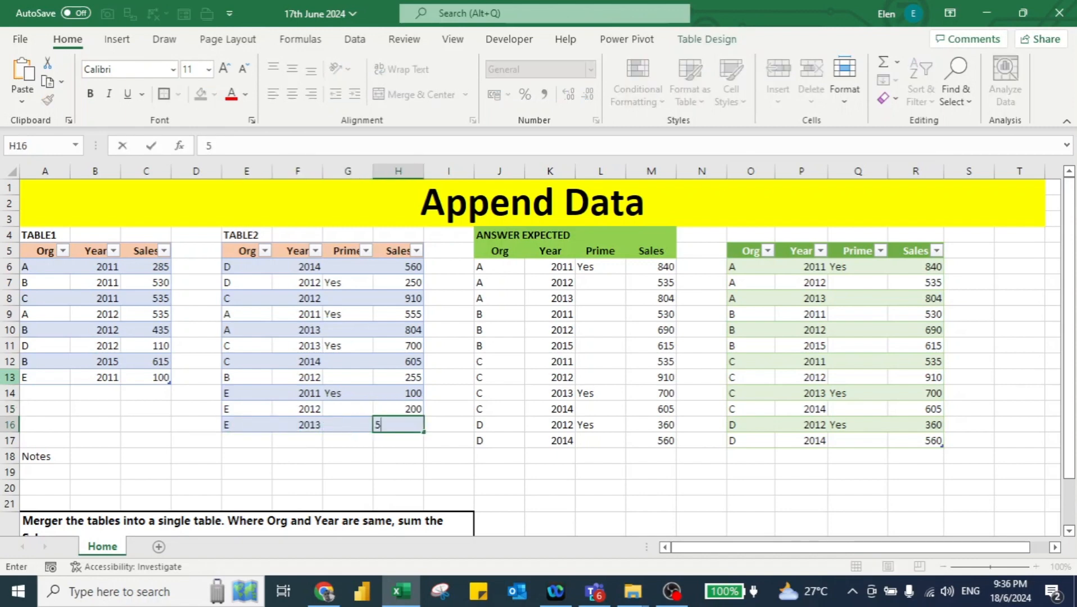
key(Return)
Step: Add a second new row to TABLE1 in row 14 with Org E, Year 2012 and Sales 200
key(ctrl+Left)
key(Up)
key(Up)
key(Up)
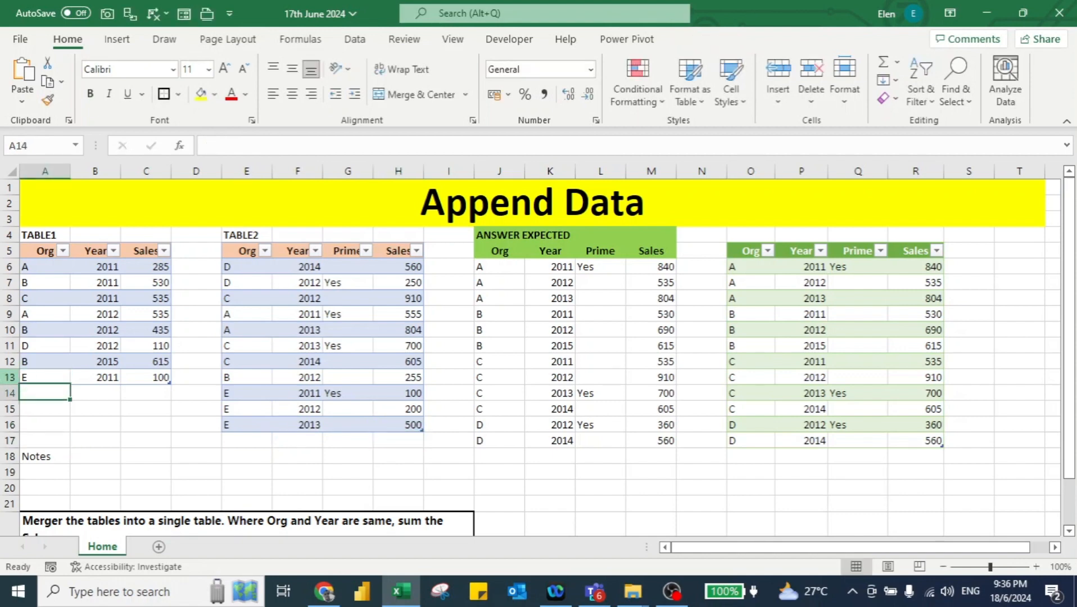
text(E)
key(Right)
text(20)
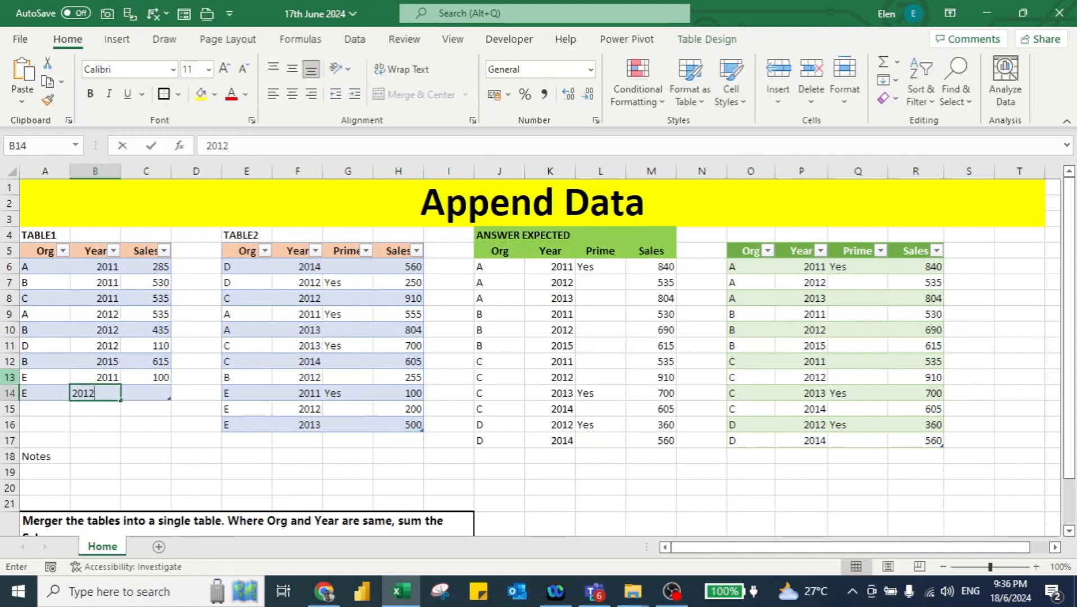
key(Right)
text(200)
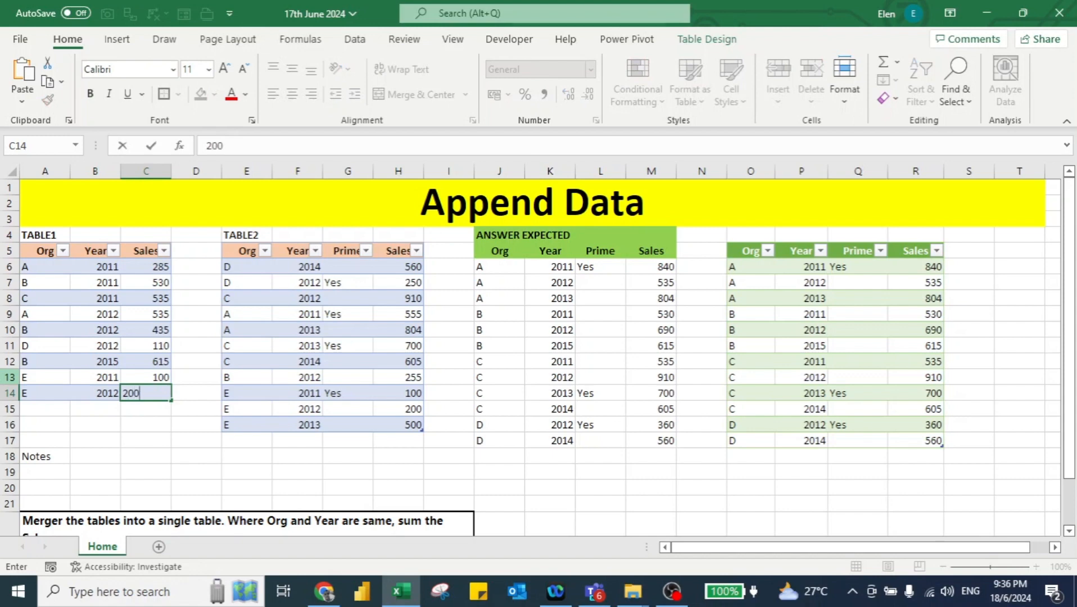
key(Return)
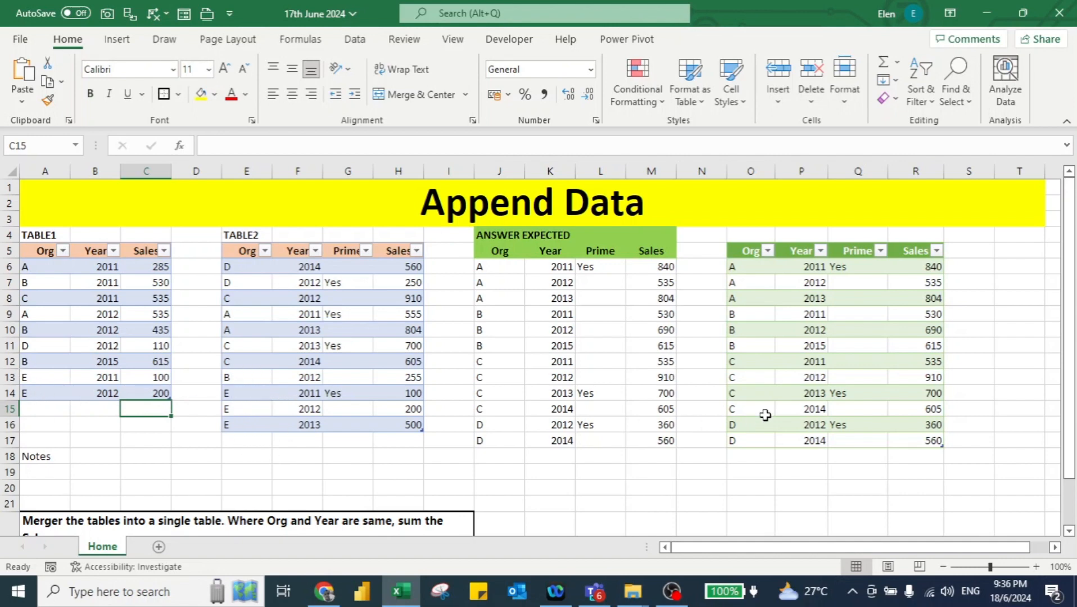
Step: Refresh the loaded query result table so that it picks up the rows added to TABLE1 and TABLE2
click(756, 363)
right_click(749, 361)
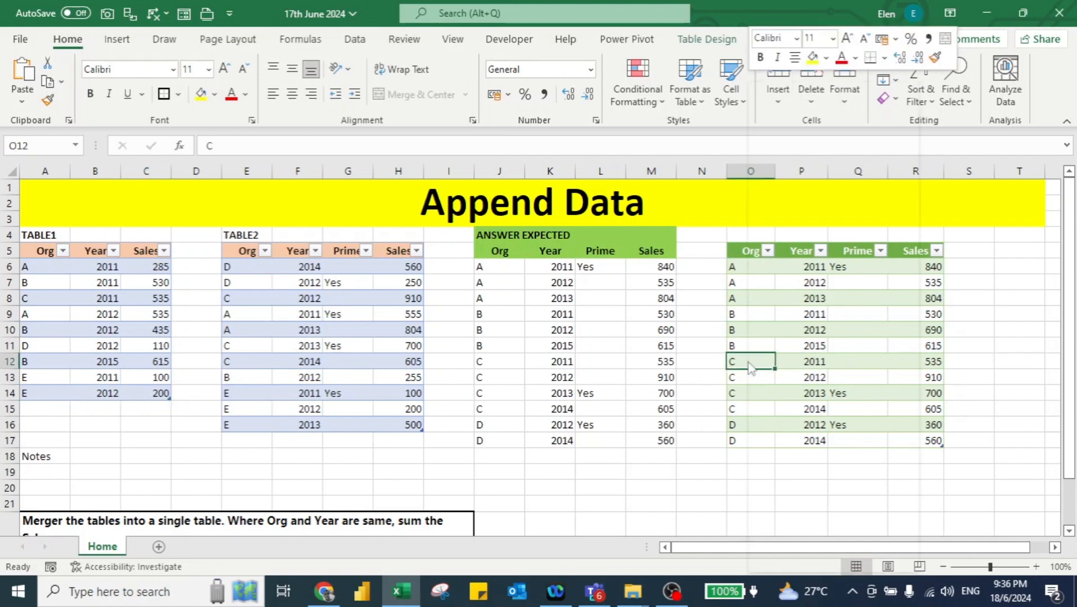
click(811, 242)
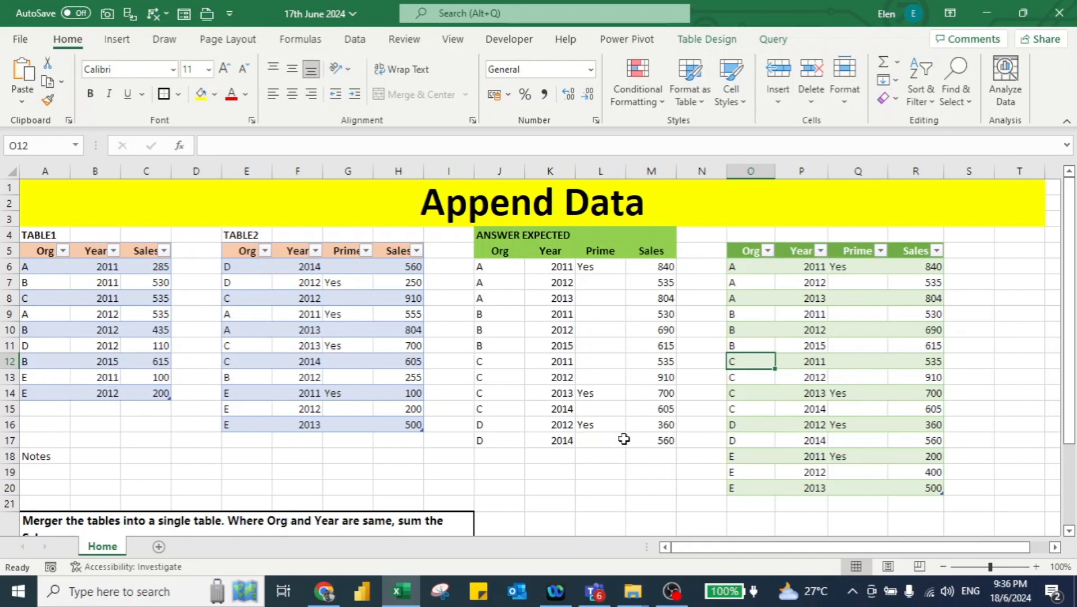
Step: Select the Sales values of the Org E rows in the refreshed result table, starting from R18, to check them
click(906, 458)
key(shift+Down)
key(shift+Down)
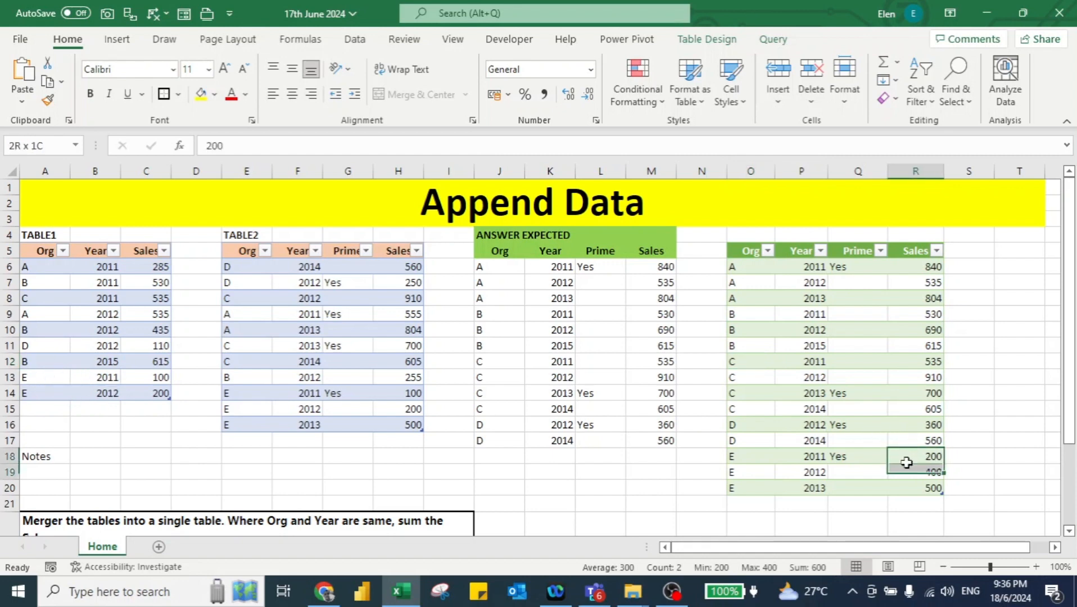